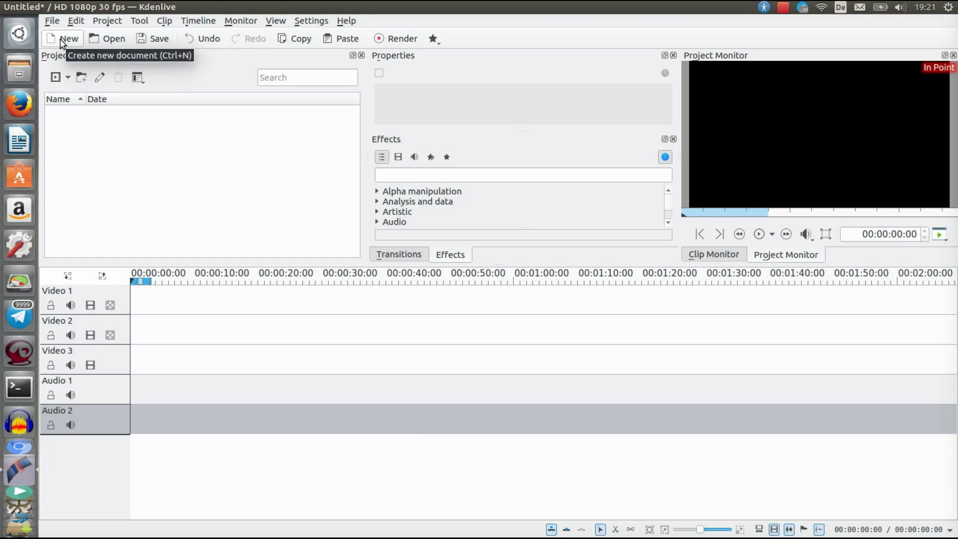
# Step: Create a new project with the HD 1080p 30 fps profile, three video tracks and two audio tracks
pyautogui.click(53, 22)
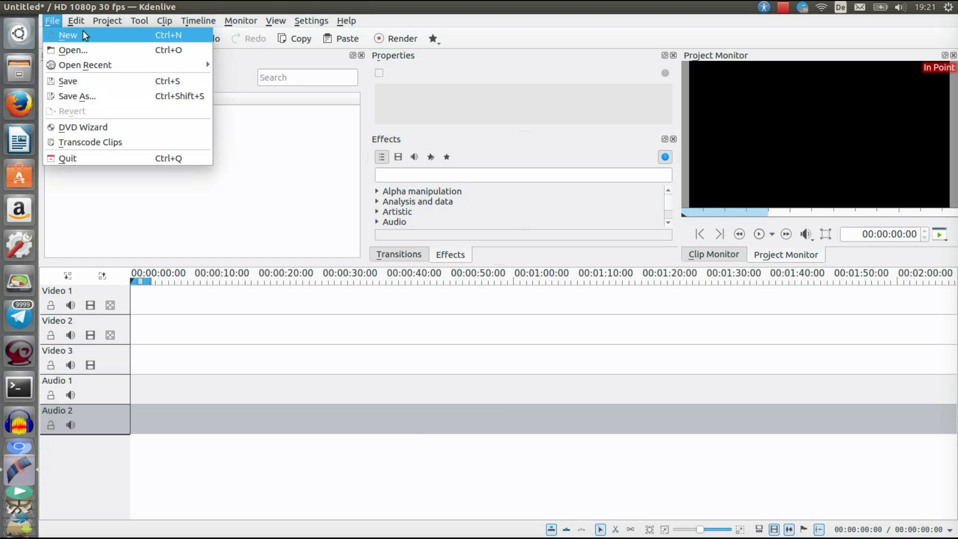
pyautogui.click(313, 160)
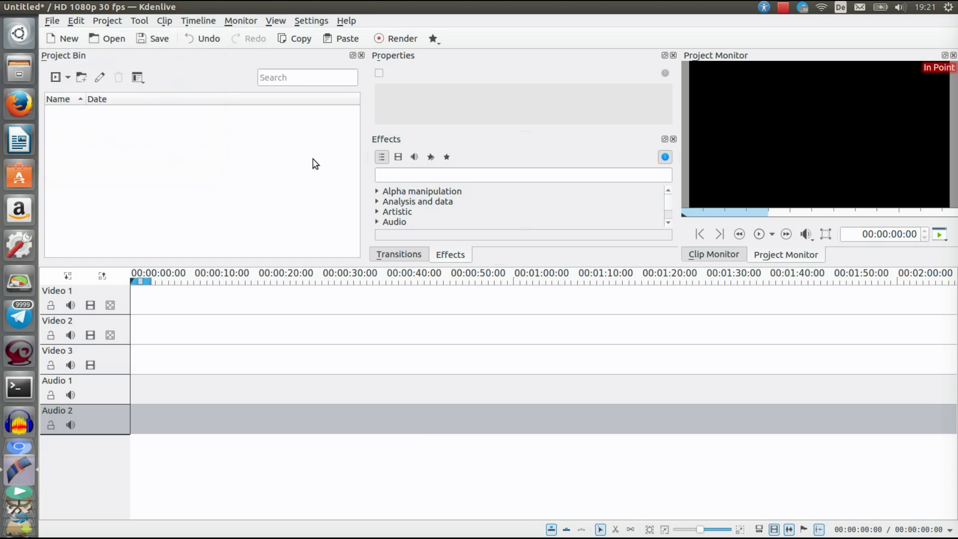
pyautogui.click(62, 45)
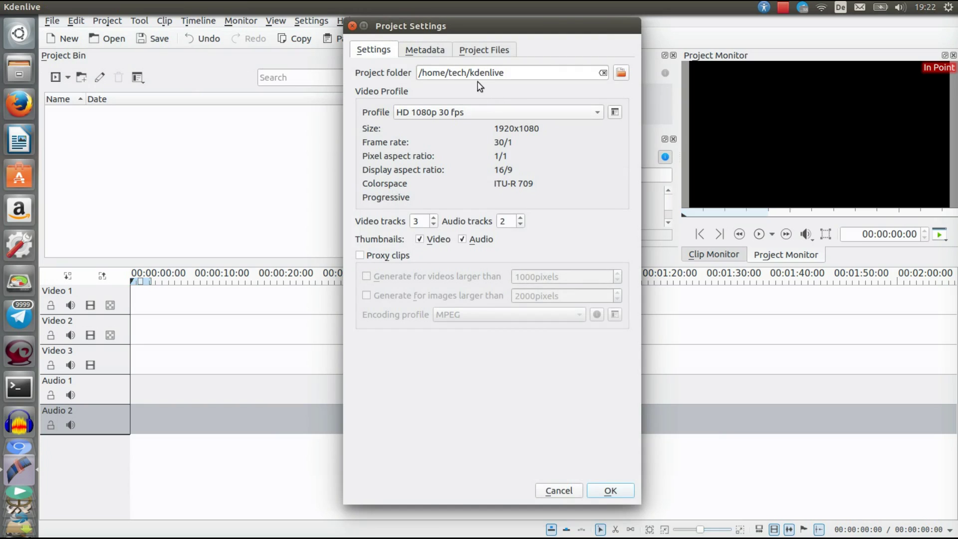
pyautogui.click(621, 73)
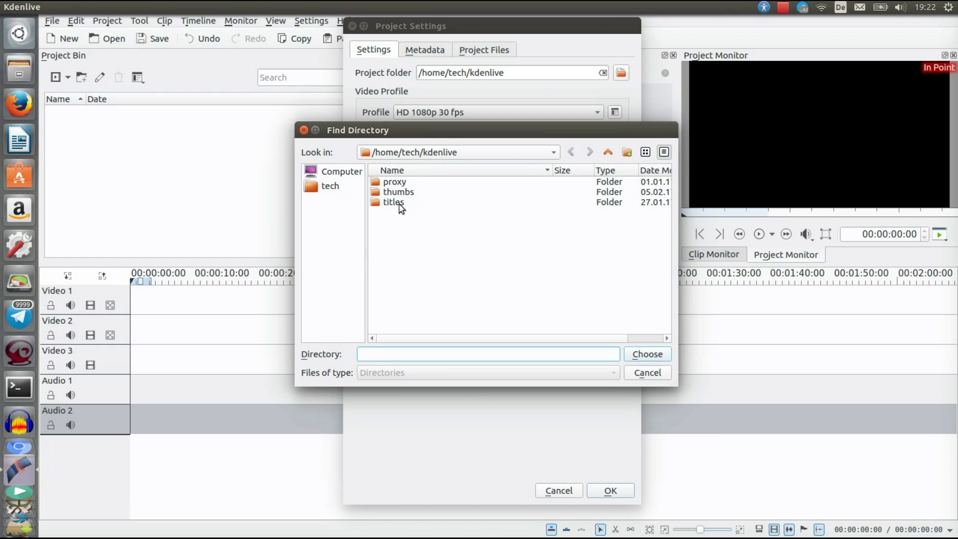
pyautogui.click(303, 130)
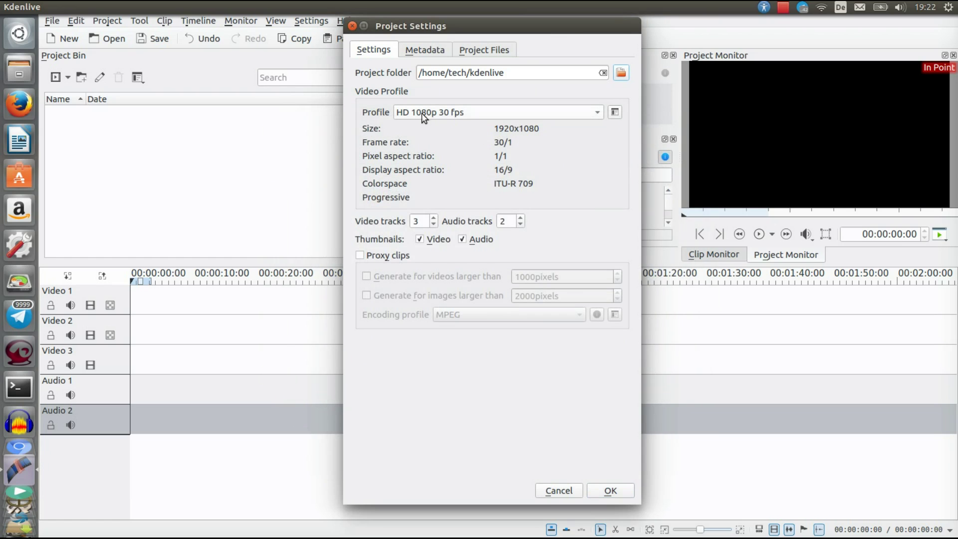
pyautogui.click(584, 118)
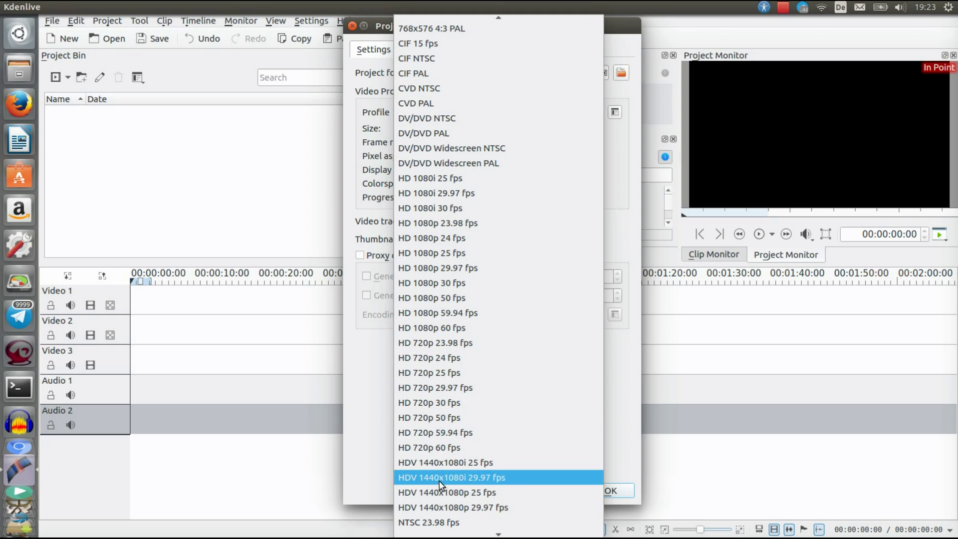
pyautogui.moveTo(496, 533)
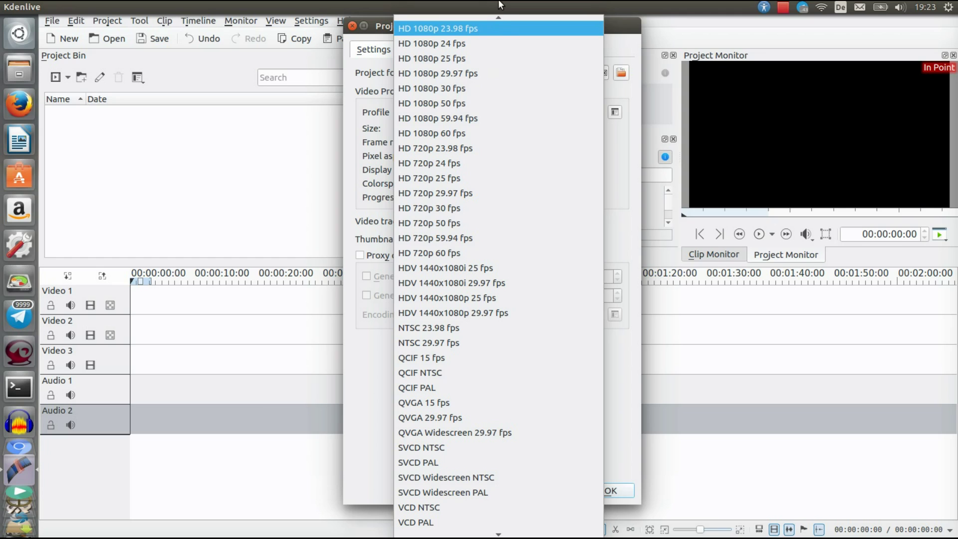
pyautogui.press('Escape')
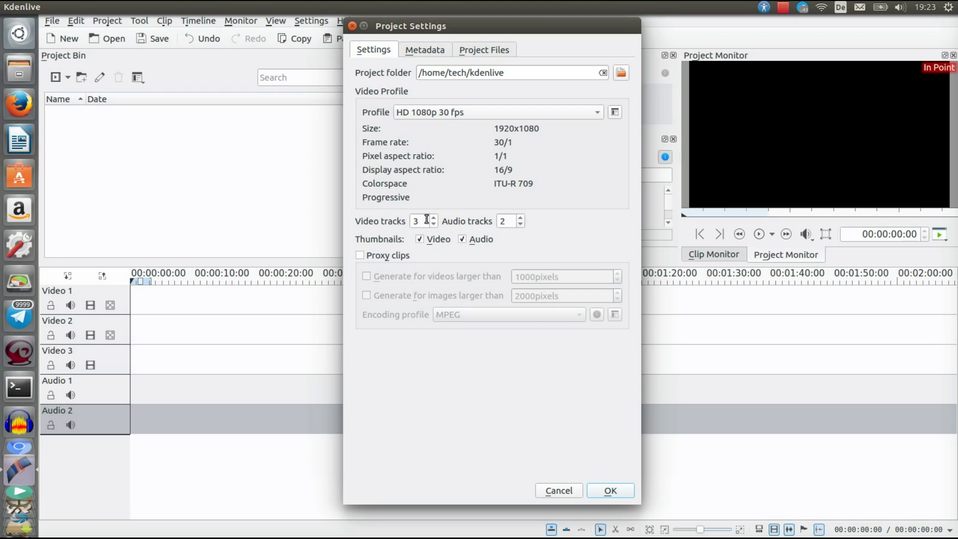
pyautogui.click(520, 218)
pyautogui.click(510, 224)
pyautogui.click(616, 491)
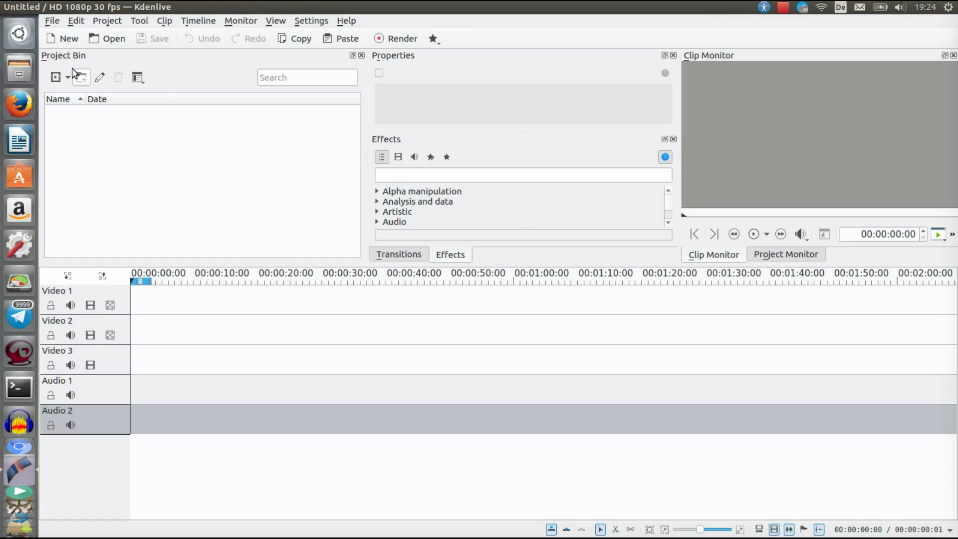
# Step: Import intro.mp4 from the Desktop/Youtube/Intro und anderes folder into the project bin
pyautogui.click(118, 24)
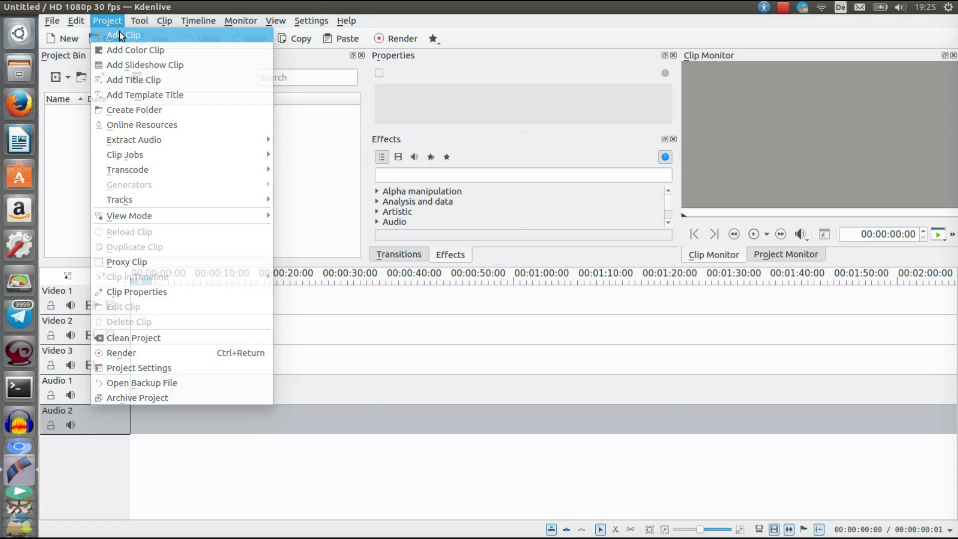
pyautogui.click(120, 36)
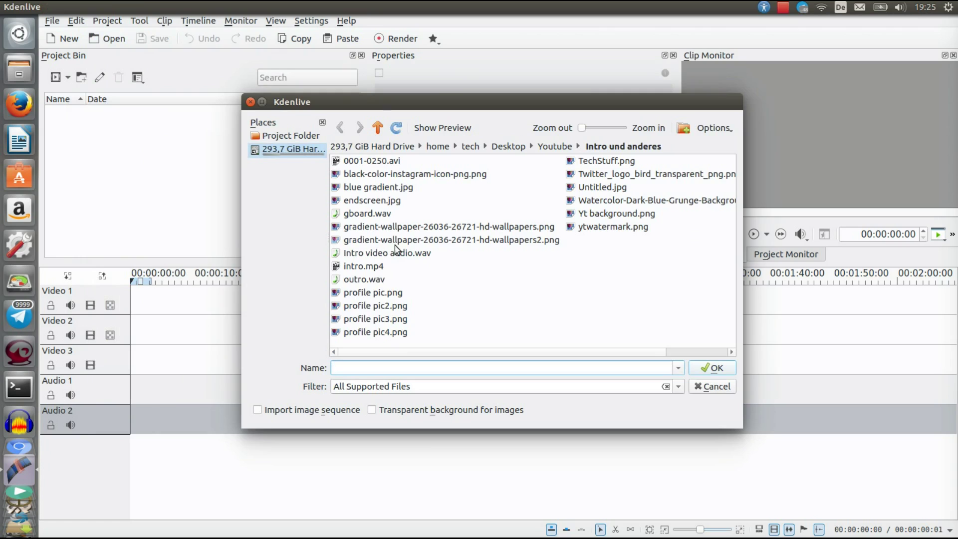
pyautogui.click(470, 148)
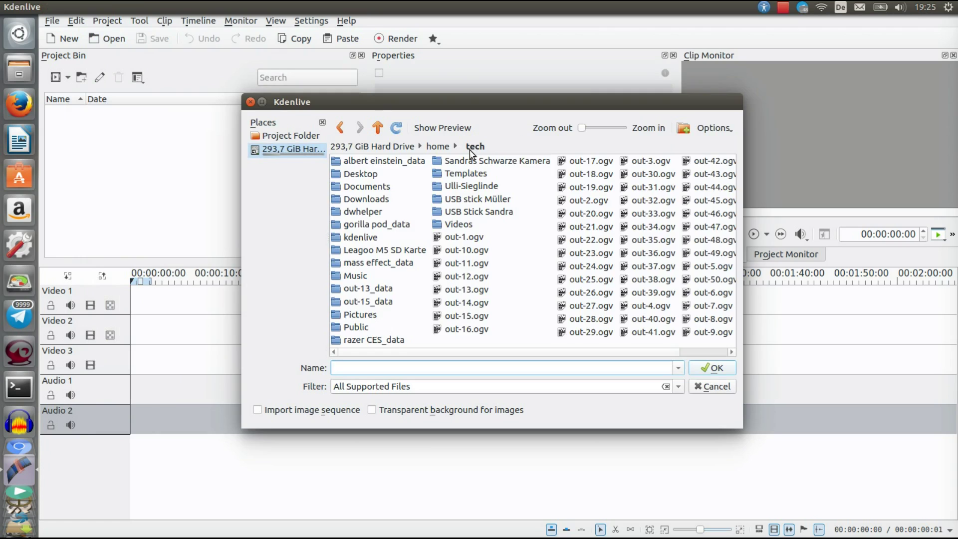
pyautogui.doubleClick(366, 178)
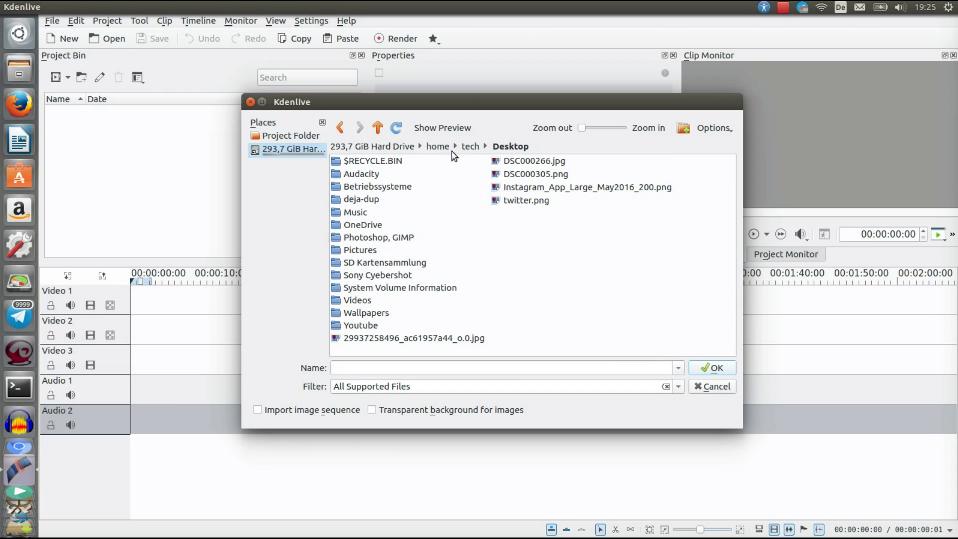
pyautogui.doubleClick(360, 325)
pyautogui.doubleClick(362, 174)
pyautogui.click(359, 267)
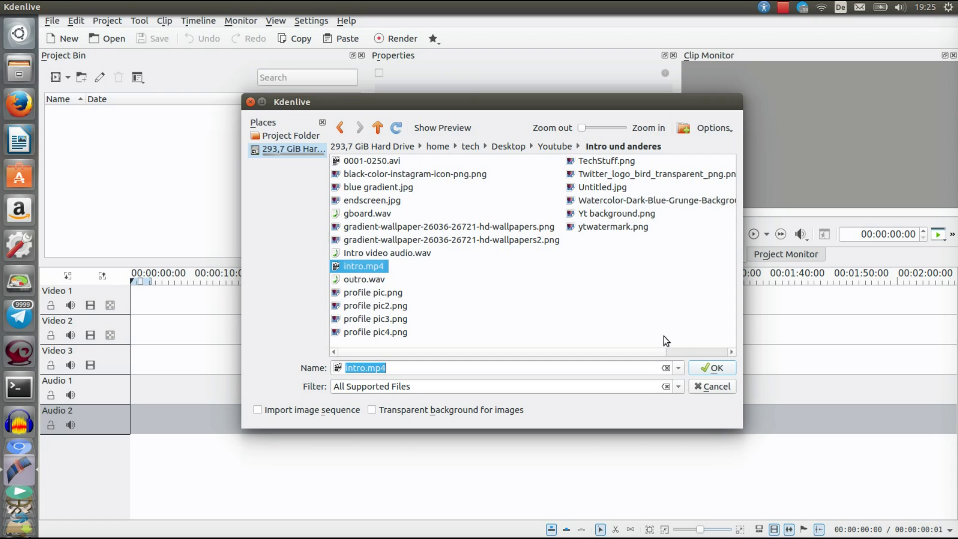
pyautogui.click(717, 369)
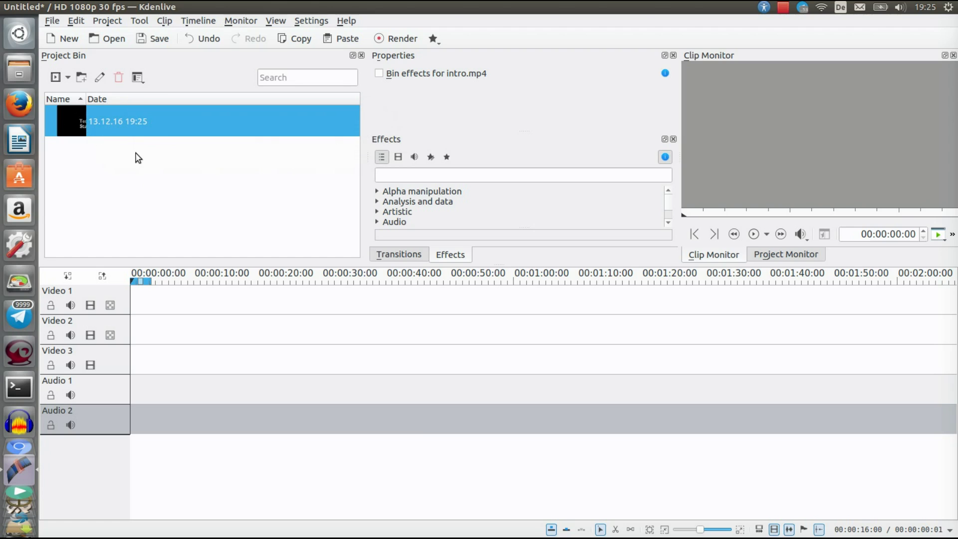
# Step: Import intro.mp4 into the project bin a second time and delete the duplicate clip
pyautogui.click(55, 80)
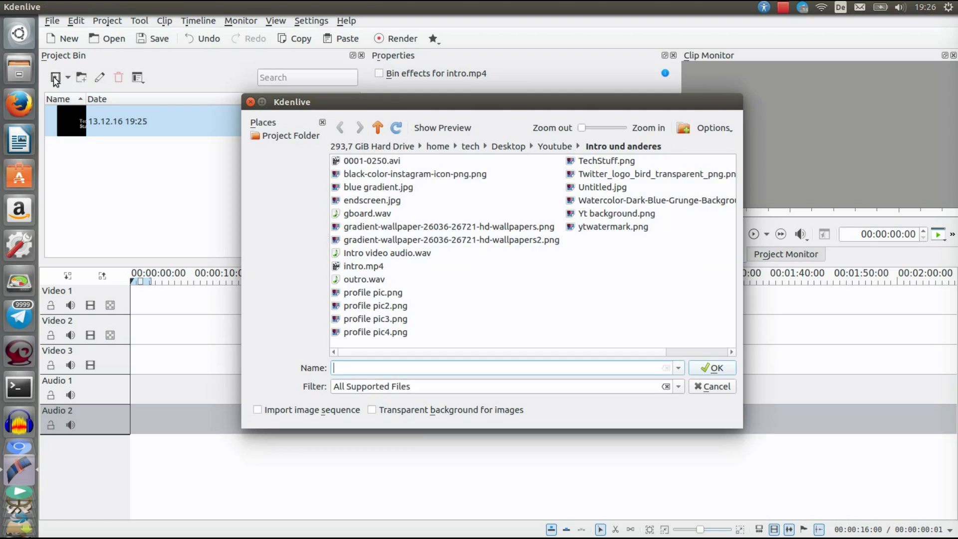
pyautogui.doubleClick(376, 267)
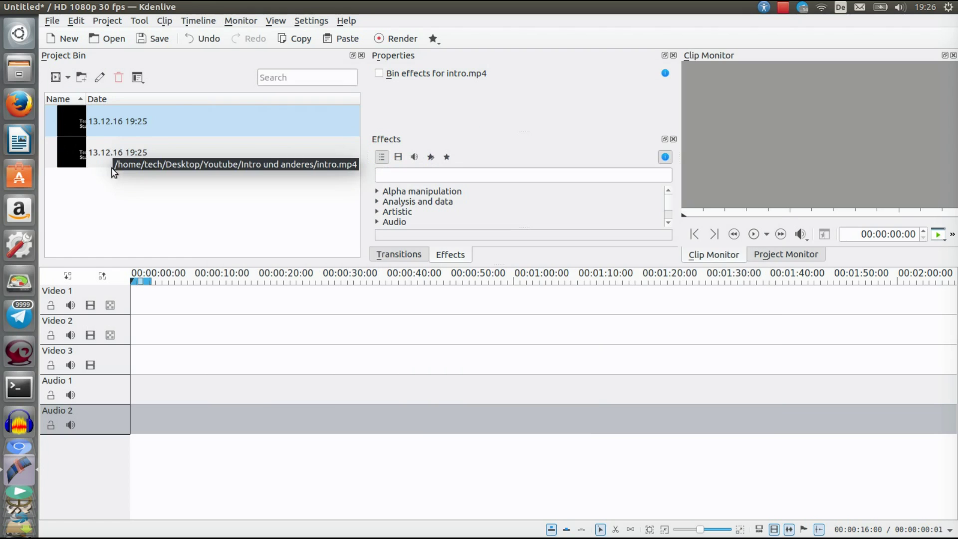
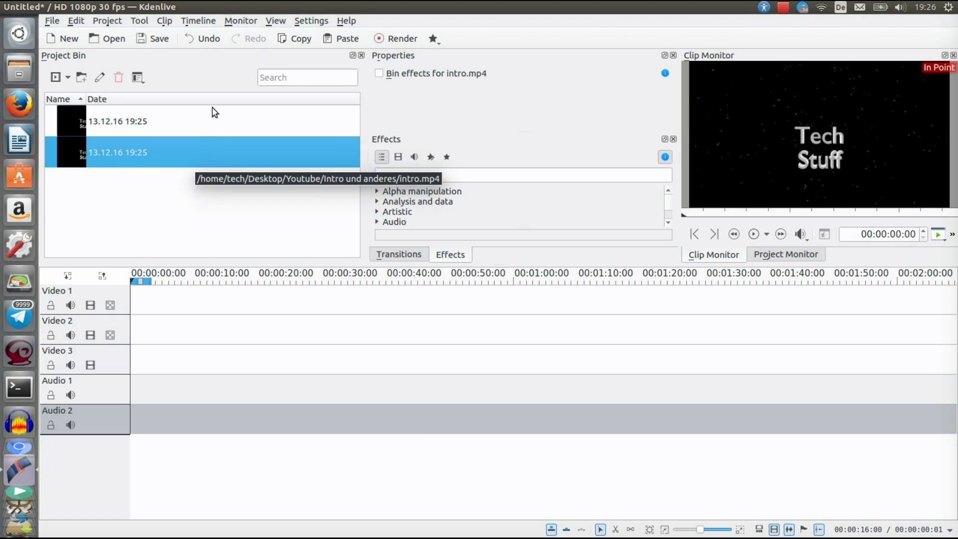
pyautogui.click(119, 79)
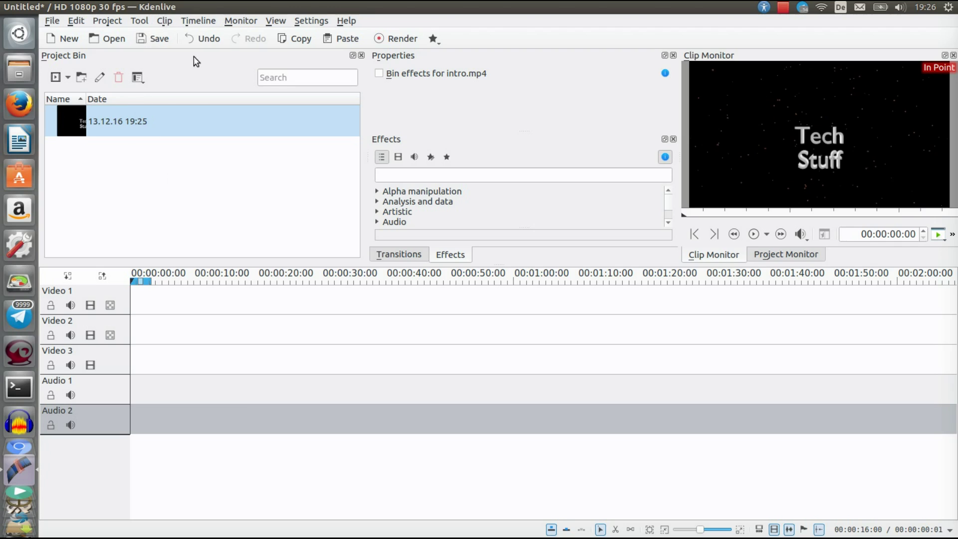
pyautogui.click(202, 39)
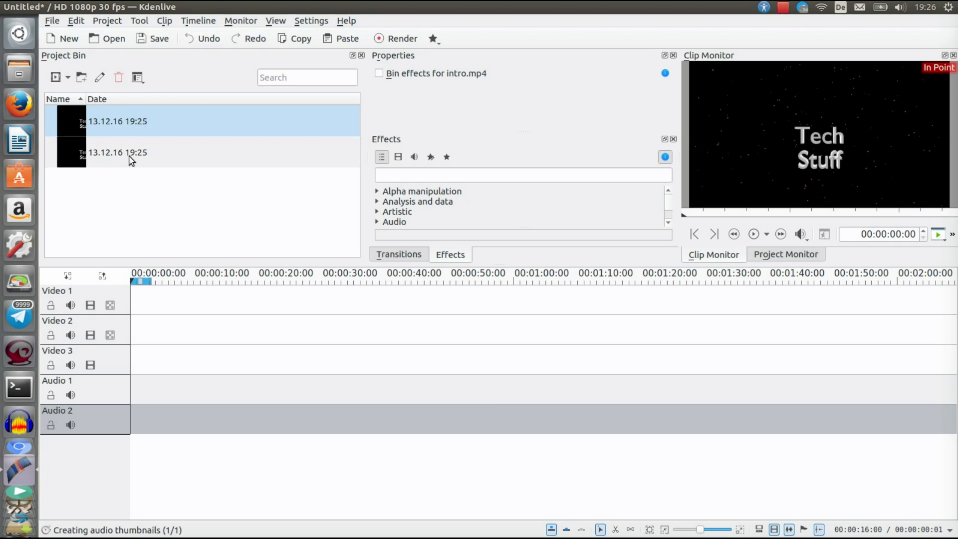
pyautogui.rightClick(129, 158)
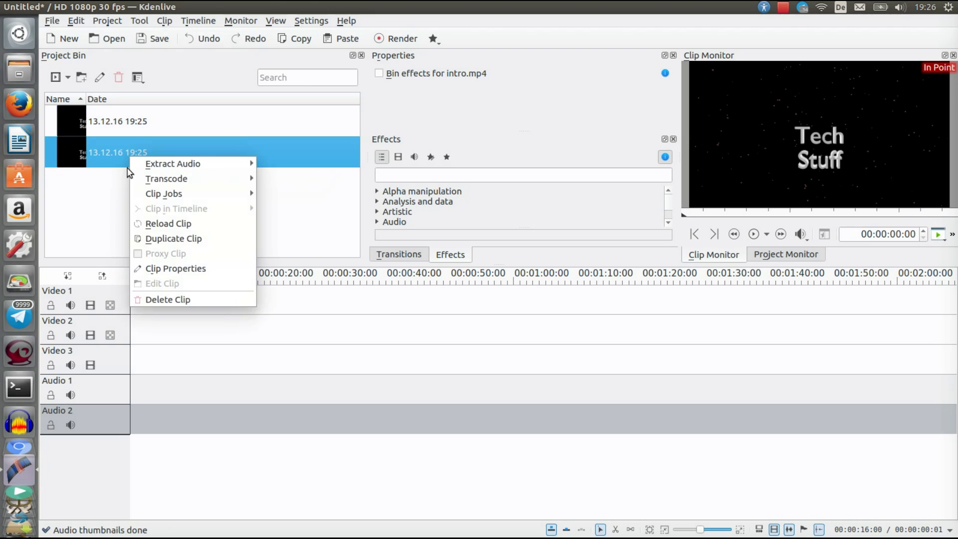
pyautogui.click(157, 297)
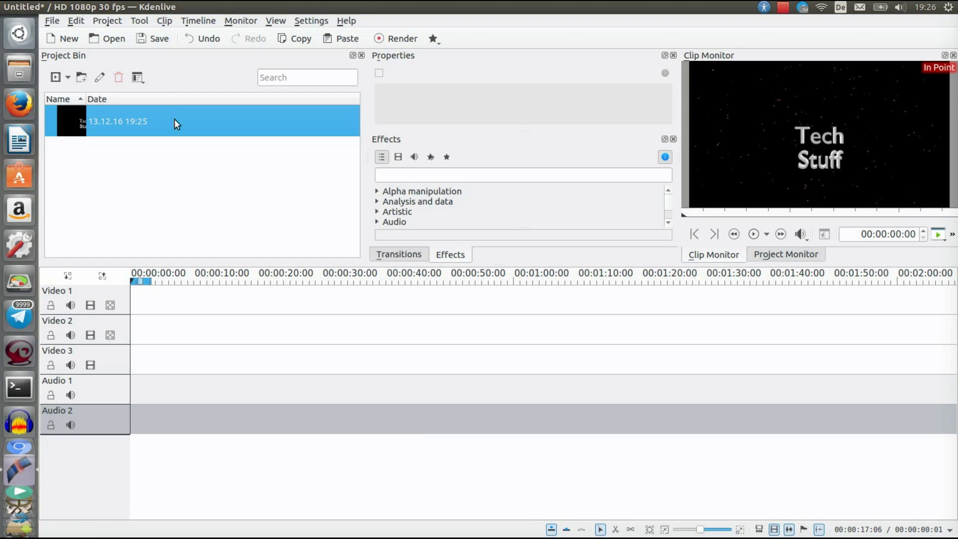
# Step: Place intro.mp4 at the start of the Video 1 track and play it in the Project Monitor
pyautogui.moveTo(174, 124); pyautogui.dragTo(151, 285)
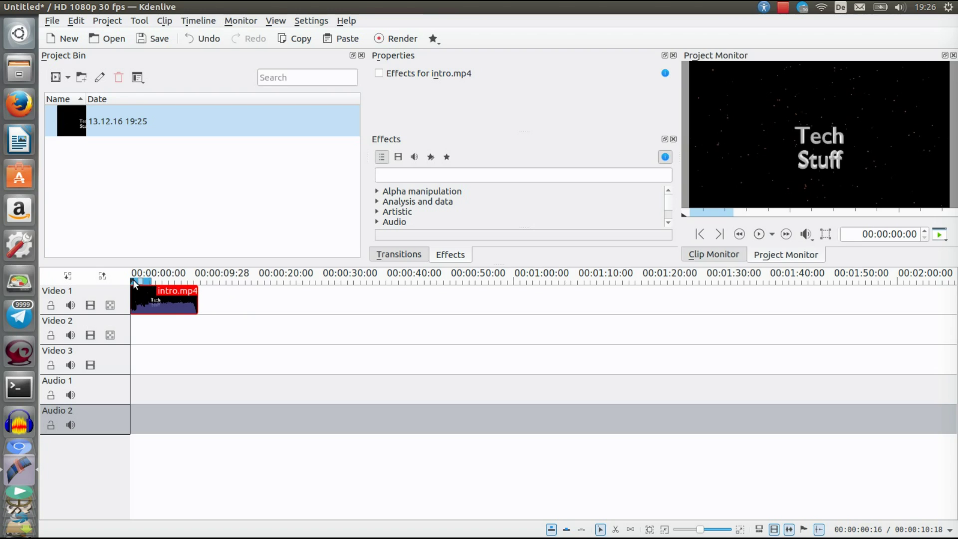
pyautogui.press('i')
pyautogui.moveTo(142, 282); pyautogui.dragTo(154, 283)
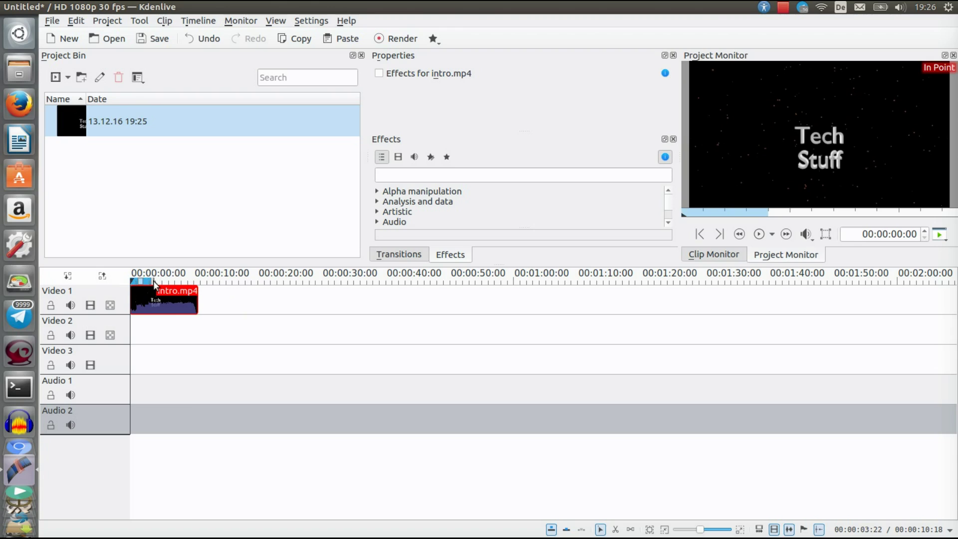
pyautogui.click(760, 236)
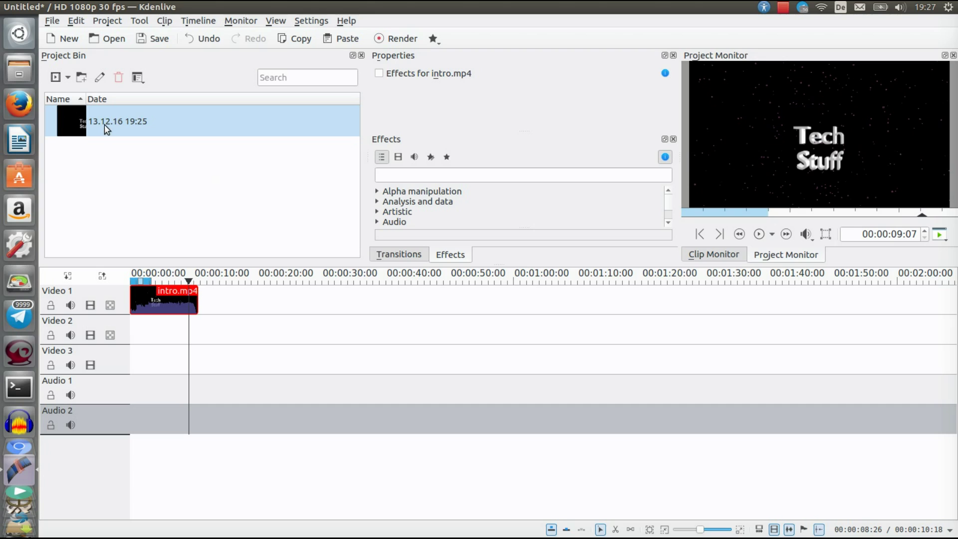
# Step: Import the Boston Dynamics wheeled robot Handle video from the dwhelper folder into the project bin
pyautogui.click(106, 20)
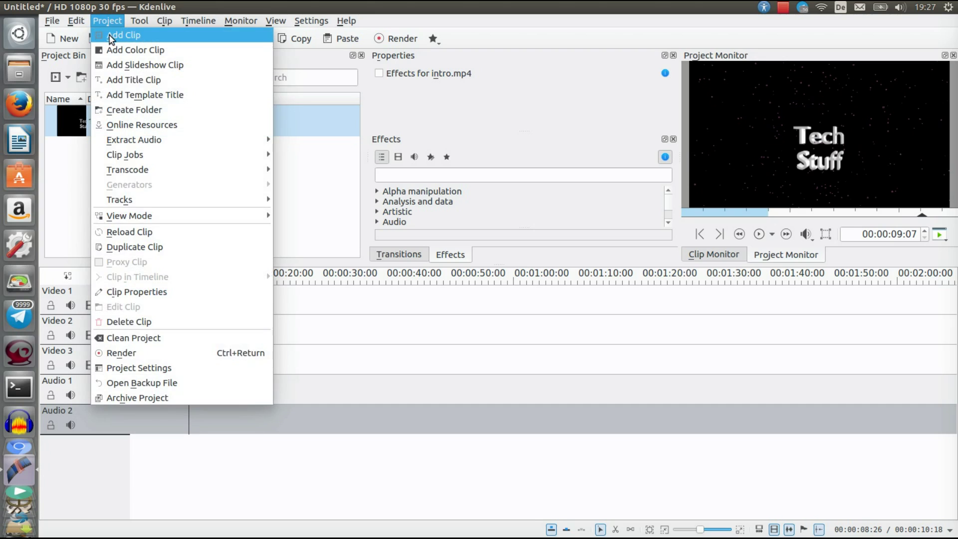
pyautogui.click(111, 36)
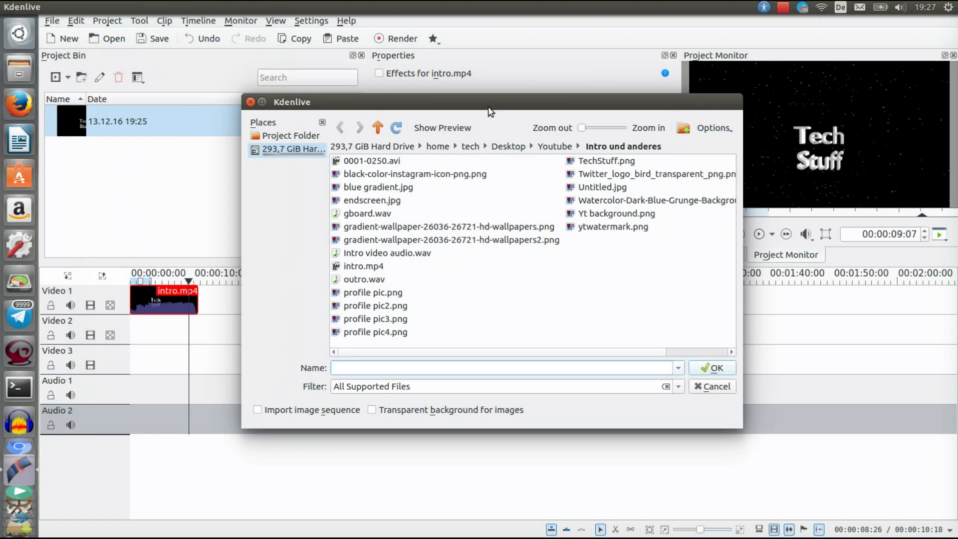
pyautogui.click(547, 146)
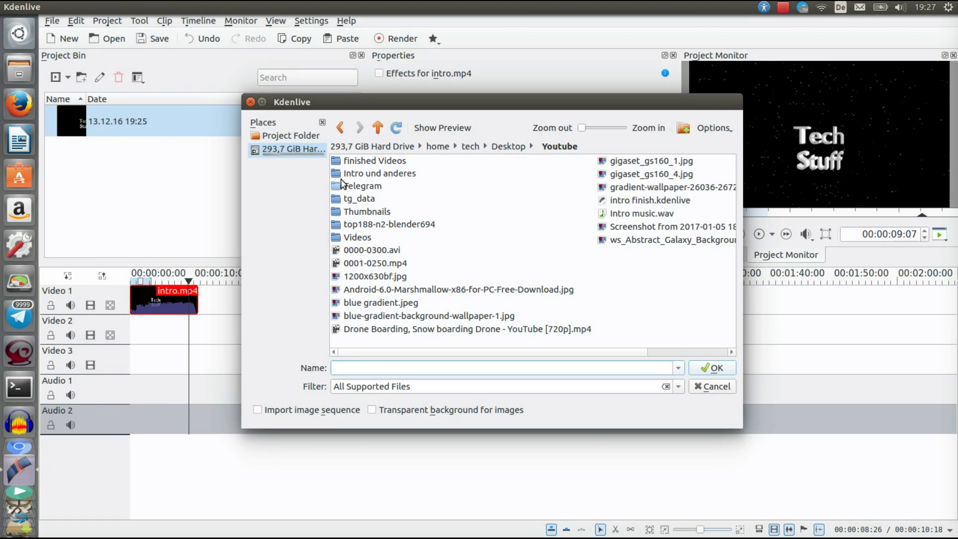
pyautogui.click(474, 148)
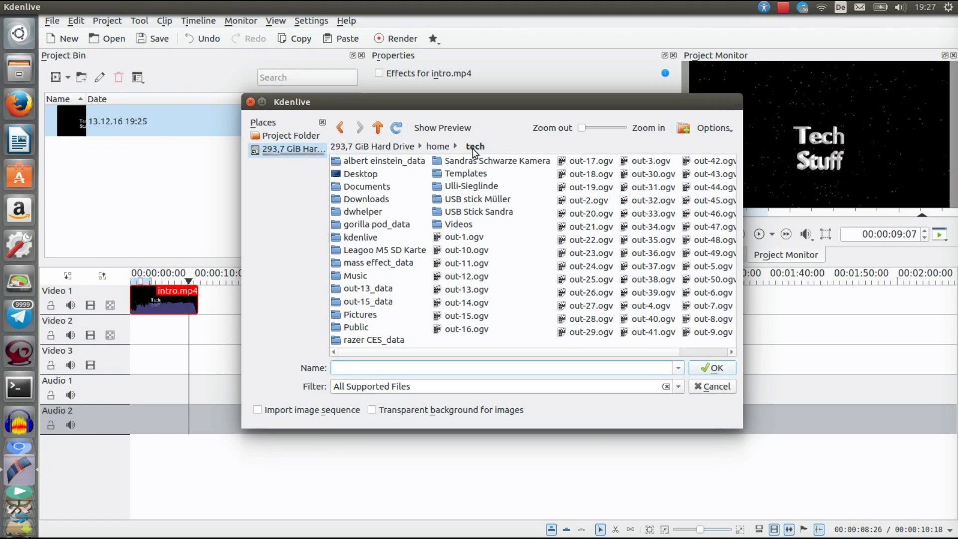
pyautogui.doubleClick(372, 213)
pyautogui.doubleClick(349, 218)
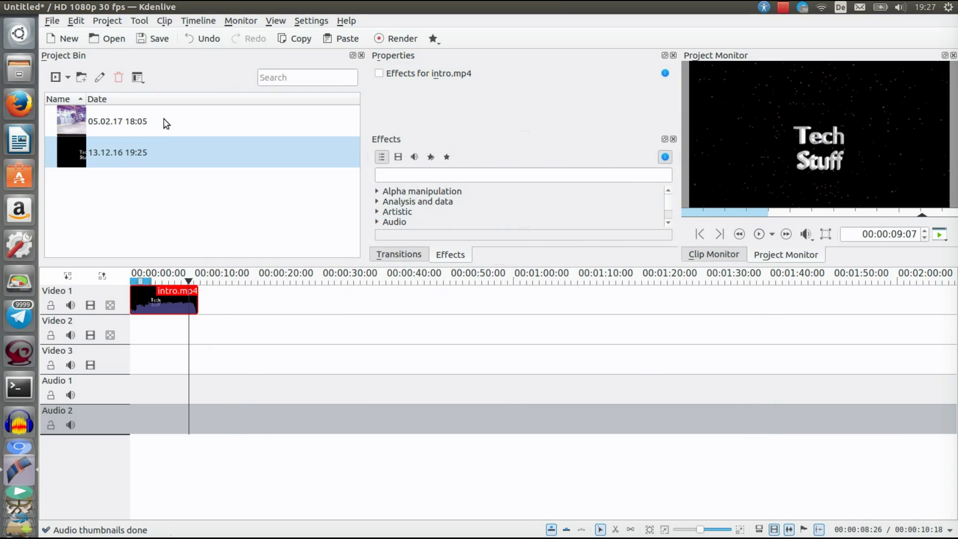
# Step: Place the Boston Dynamics clip on the Video 1 track after intro.mp4, leaving a gap so it starts at about 00:00:16:27
pyautogui.click(164, 119)
pyautogui.moveTo(165, 119); pyautogui.dragTo(202, 290)
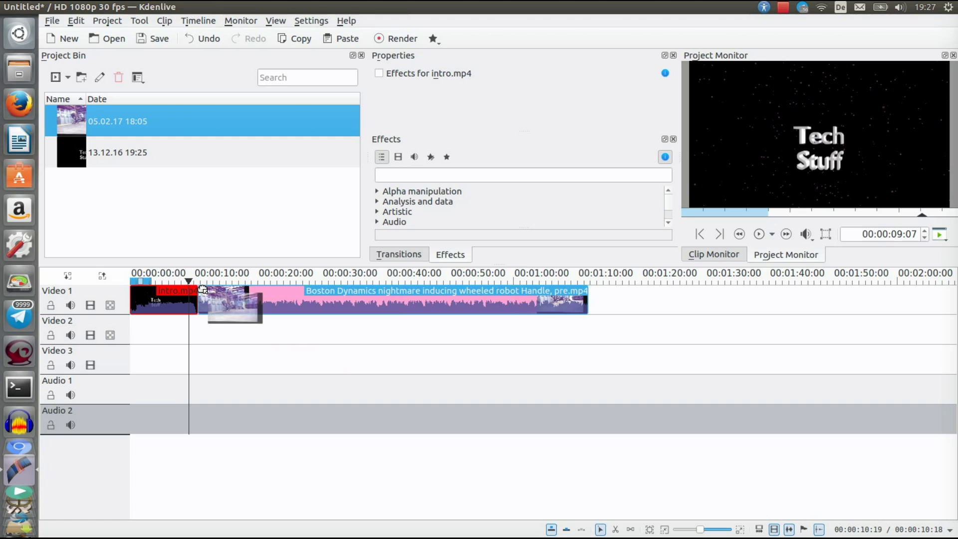
pyautogui.click(200, 289)
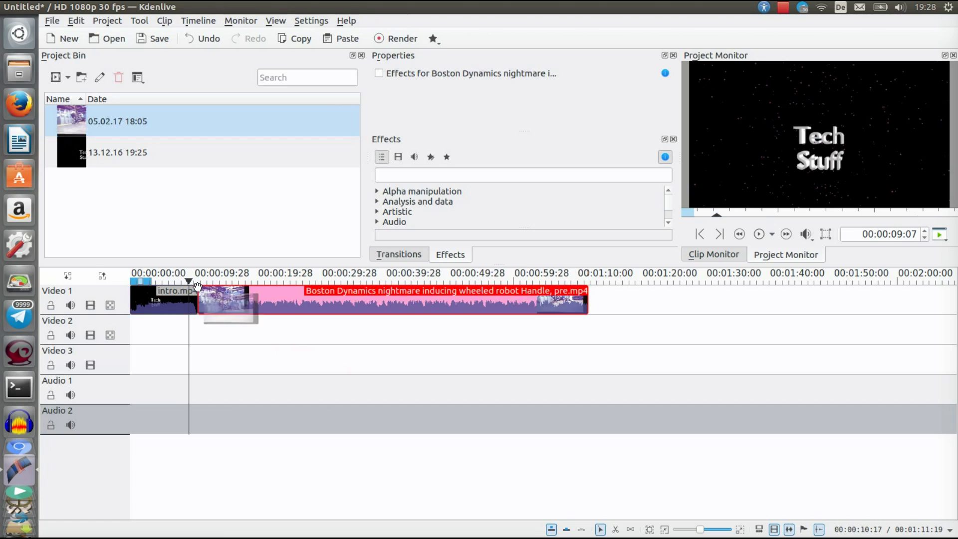
pyautogui.moveTo(211, 294); pyautogui.dragTo(252, 294)
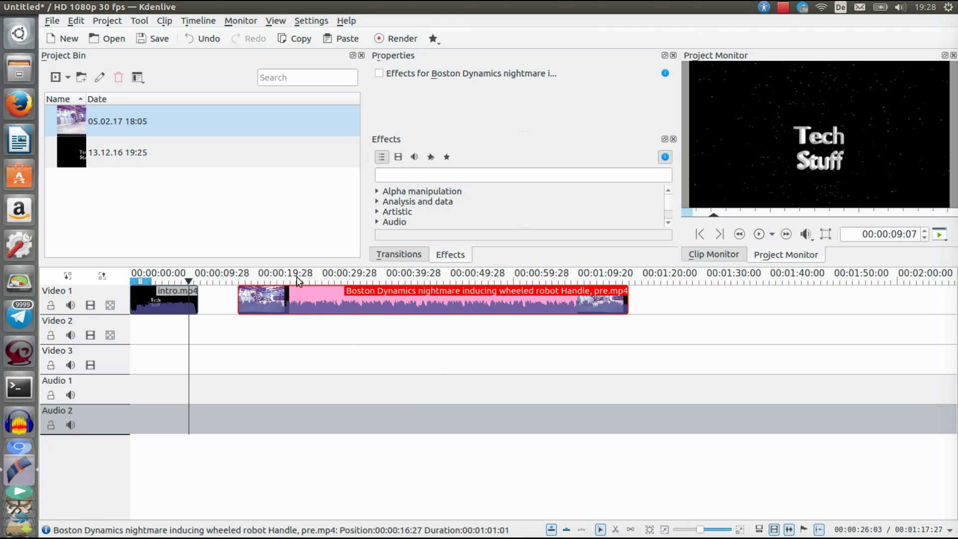
# Step: Move the playhead to about 00:00:43:02 within the Boston Dynamics clip to preview that frame
pyautogui.click(298, 284)
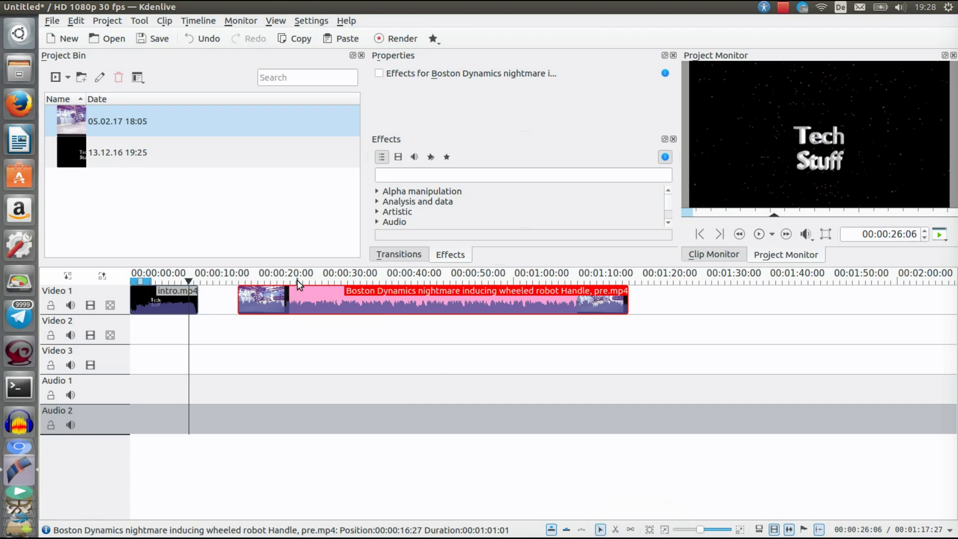
pyautogui.click(405, 278)
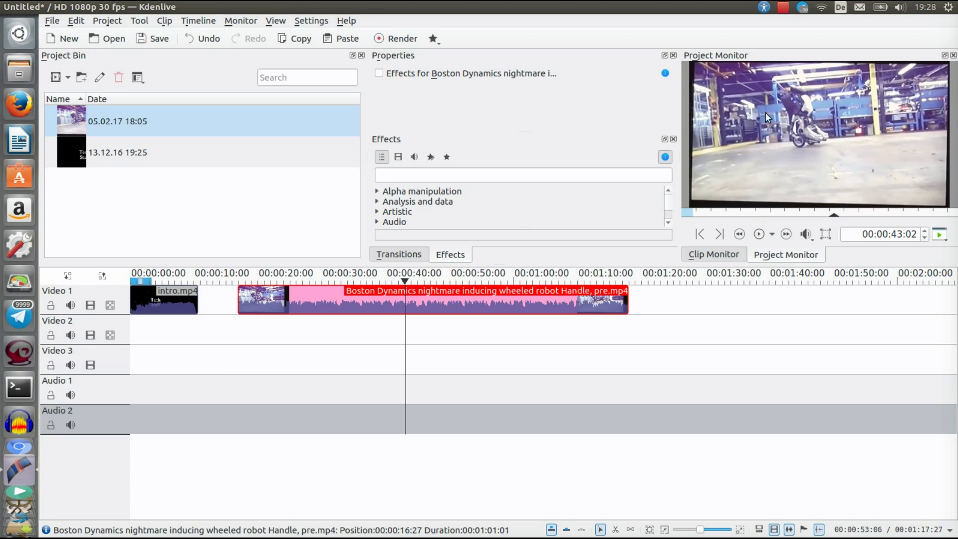
# Step: Mute the Video 1 track and play the Boston Dynamics clip, toggling the track's sound, stopping at about 00:01:02:04 with the track muted
pyautogui.click(70, 305)
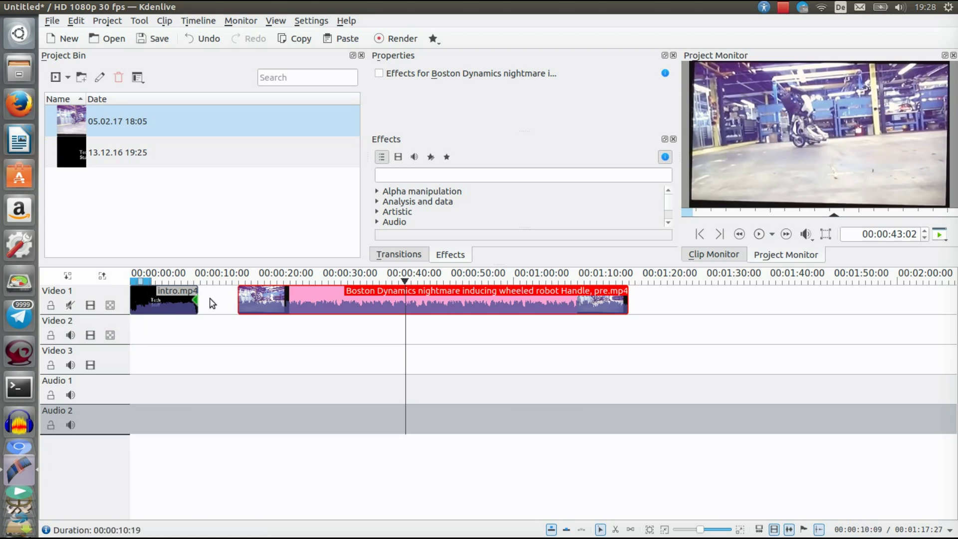
pyautogui.click(759, 234)
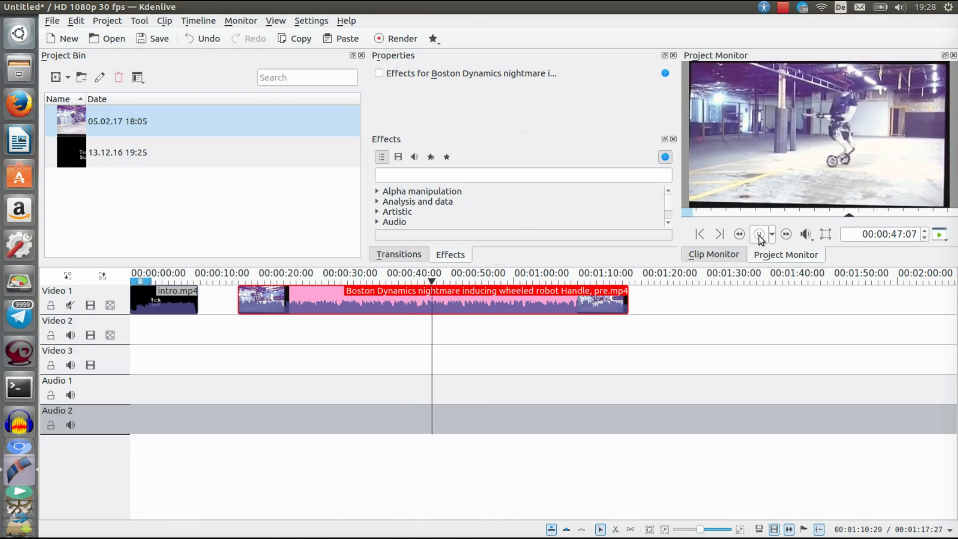
pyautogui.click(68, 310)
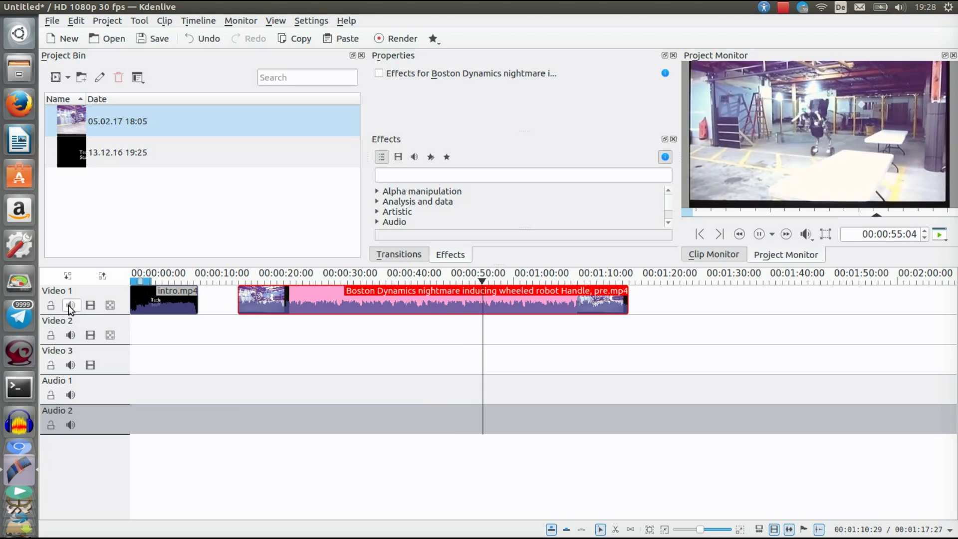
pyautogui.click(70, 307)
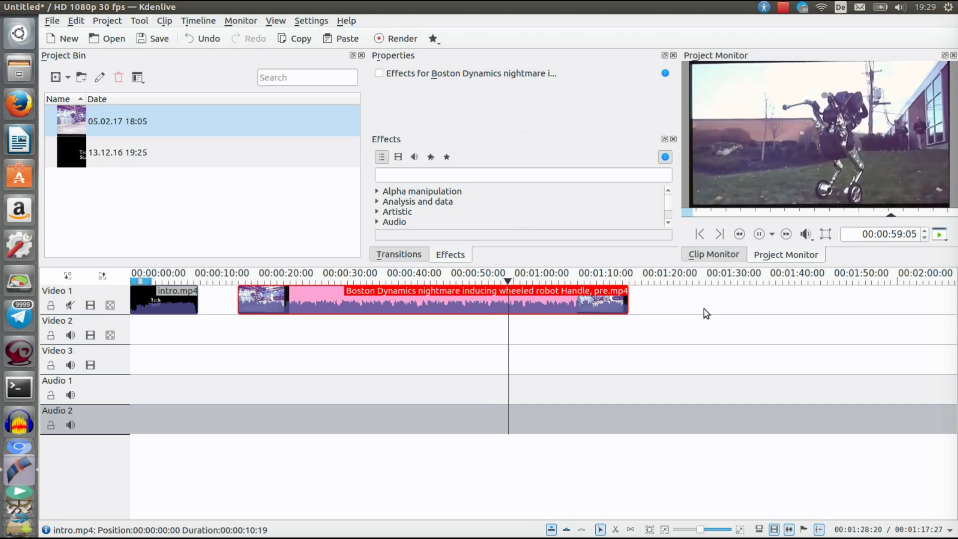
pyautogui.click(758, 236)
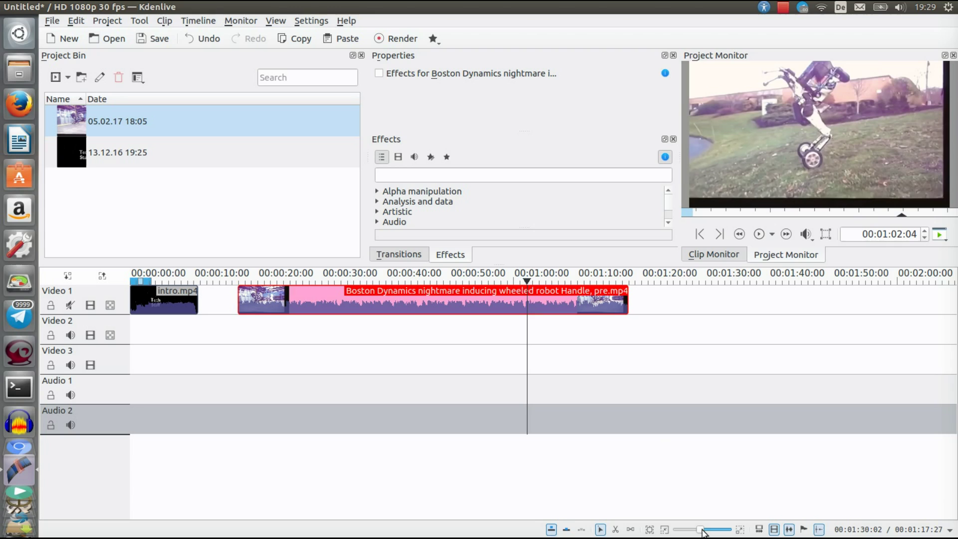
# Step: Cut the Boston Dynamics clip into three segments, splitting it at about 00:01:01:26 and about 00:00:28:25
pyautogui.click(614, 528)
pyautogui.click(525, 304)
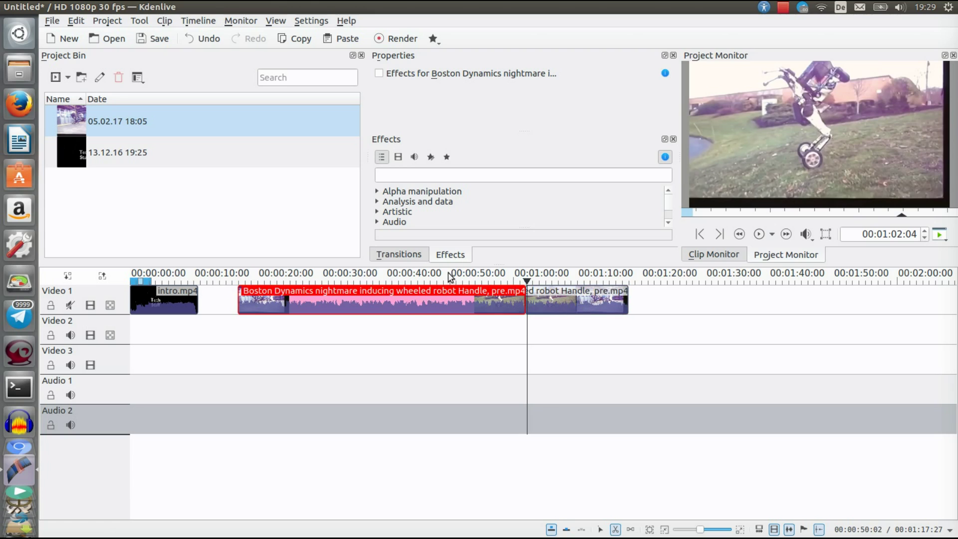
pyautogui.click(313, 299)
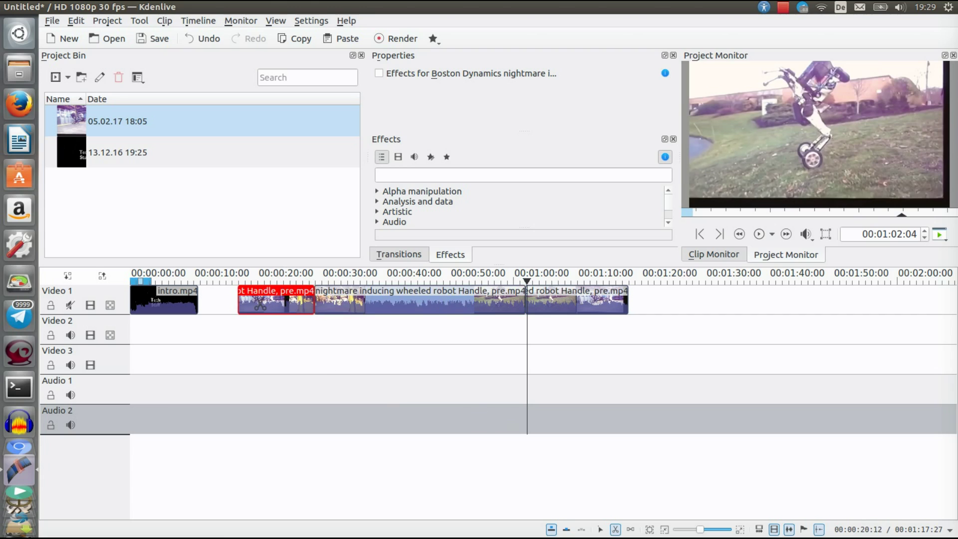
# Step: Delete the first Boston Dynamics segment from the Video 1 track and undo the deletion
pyautogui.rightClick(260, 304)
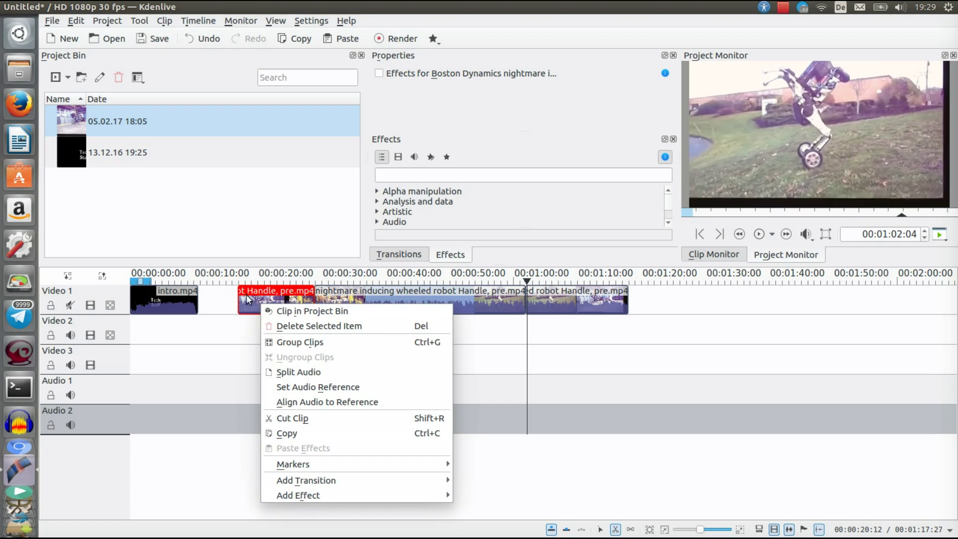
pyautogui.click(286, 327)
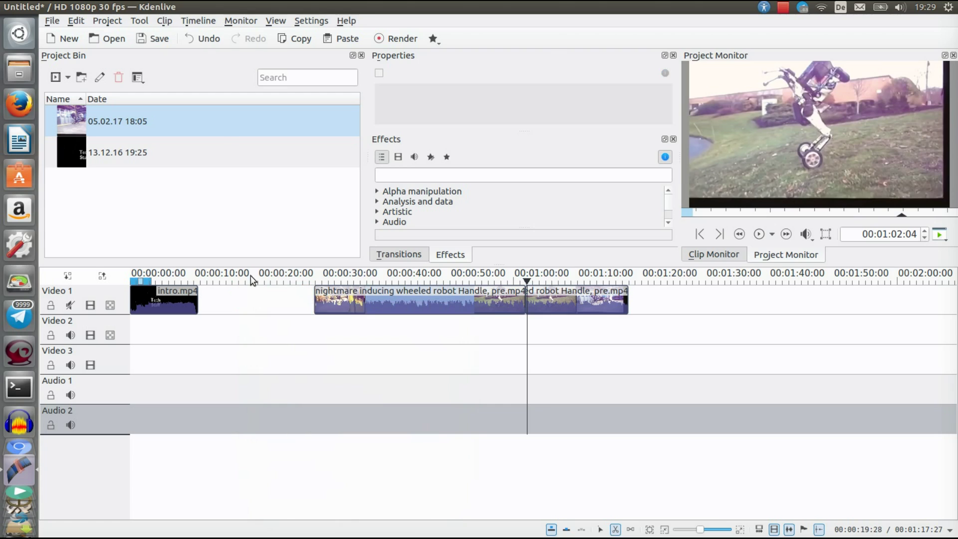
pyautogui.click(202, 41)
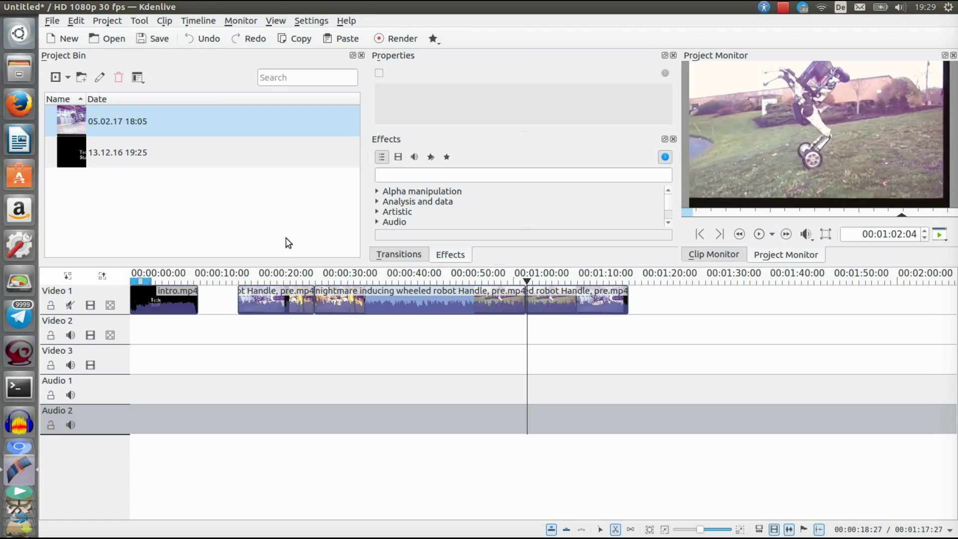
# Step: Rearrange the three Boston Dynamics segments on Video 1 without gaps after intro.mp4, in the order last, middle, first
pyautogui.click(601, 530)
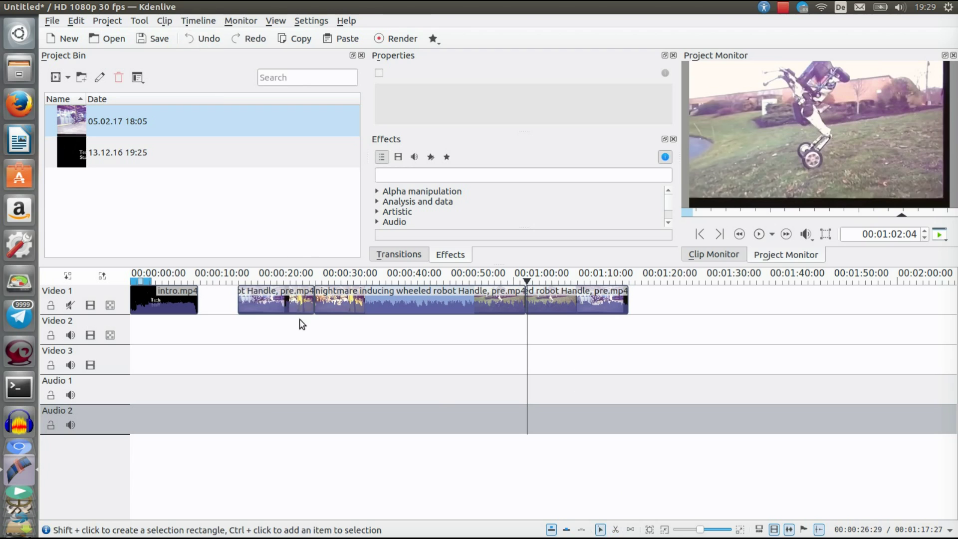
pyautogui.click(290, 302)
pyautogui.moveTo(291, 302); pyautogui.dragTo(682, 302)
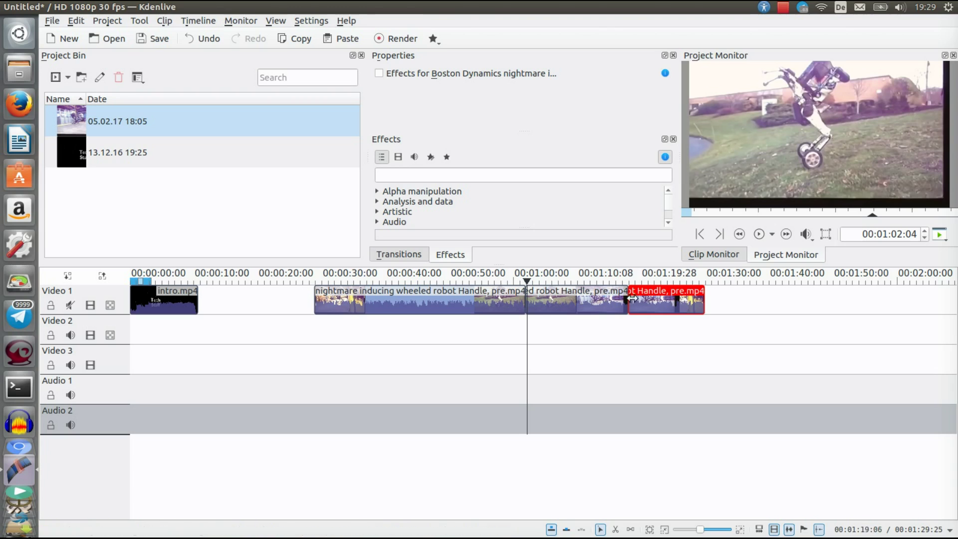
pyautogui.moveTo(598, 302); pyautogui.dragTo(427, 317)
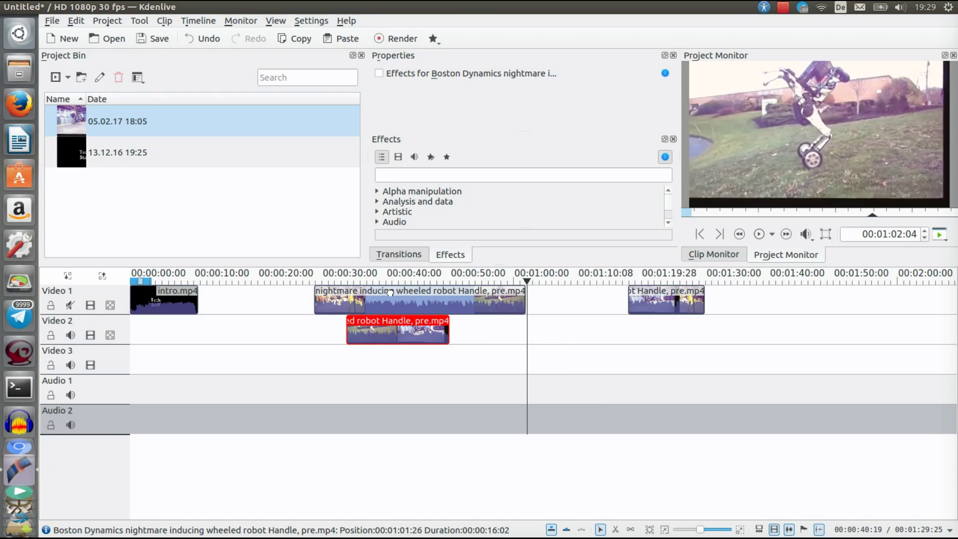
pyautogui.moveTo(305, 320); pyautogui.dragTo(303, 294)
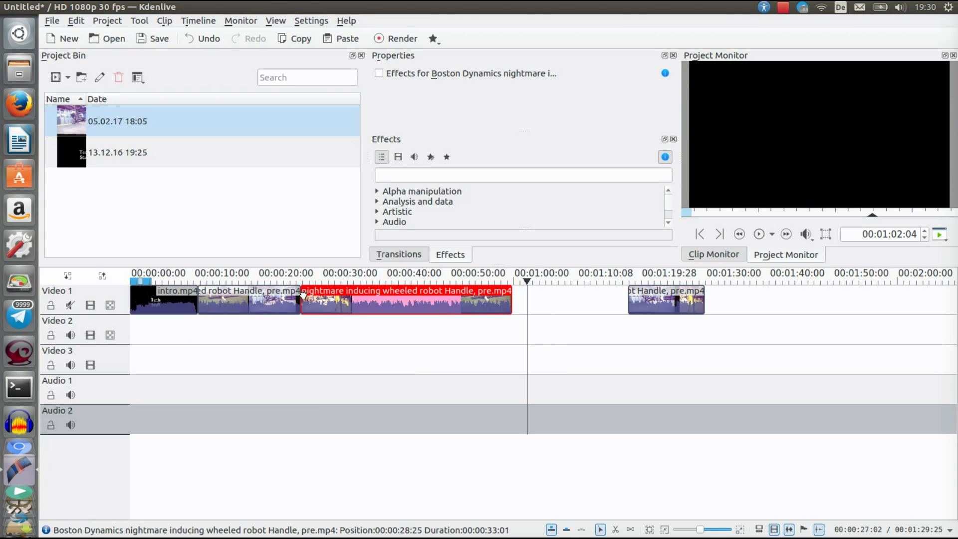
pyautogui.moveTo(659, 299); pyautogui.dragTo(537, 271)
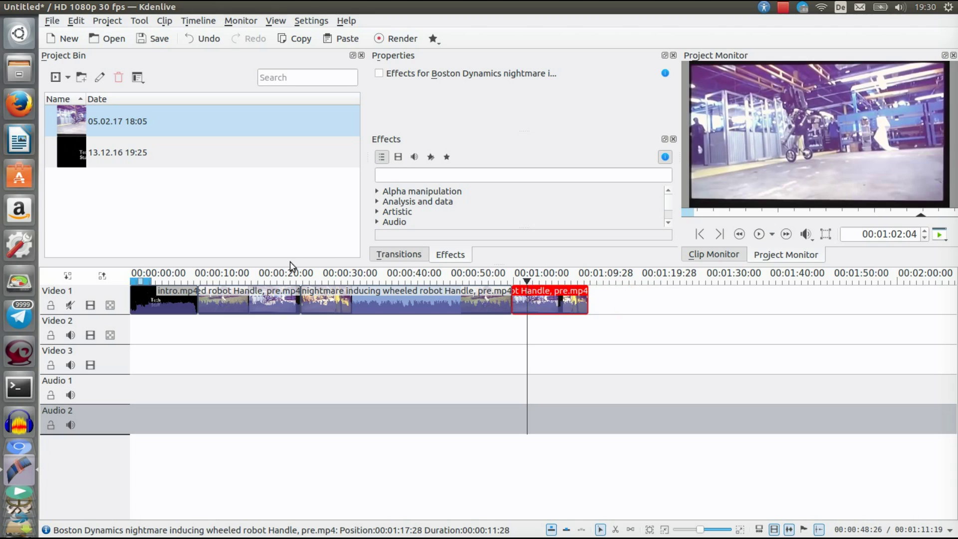
# Step: Preview the join between the first two rearranged segments from 00:00:25:14 and inspect the frame at 00:00:27:03 at different timeline scales
pyautogui.click(292, 277)
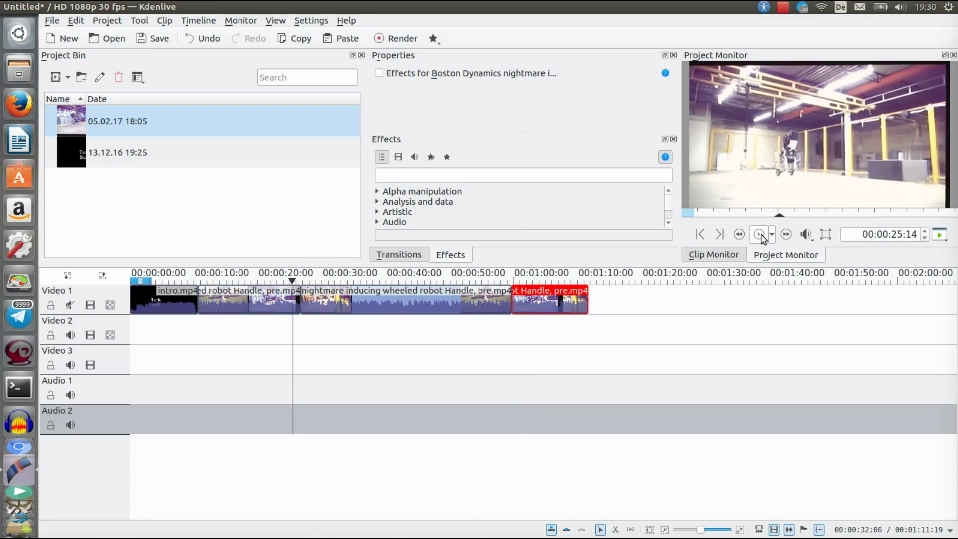
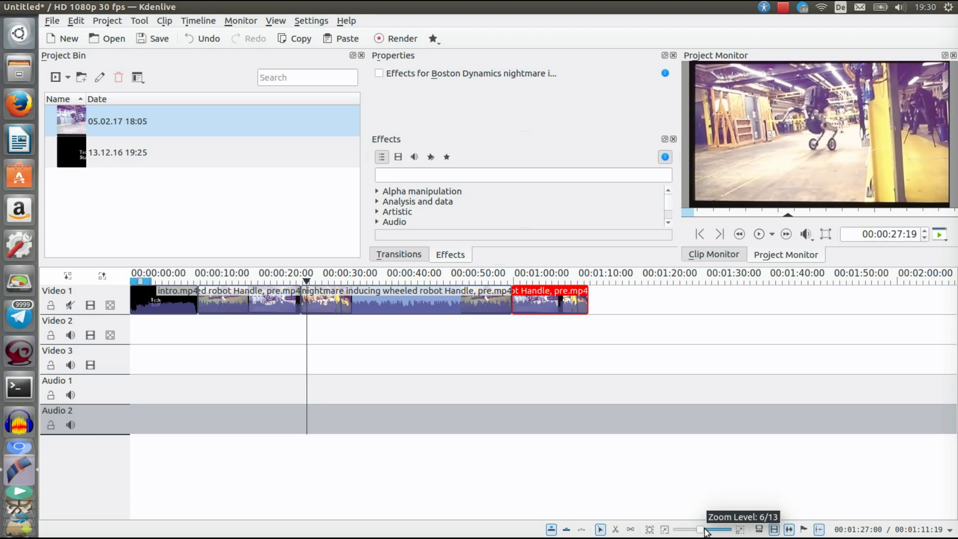
pyautogui.click(705, 530)
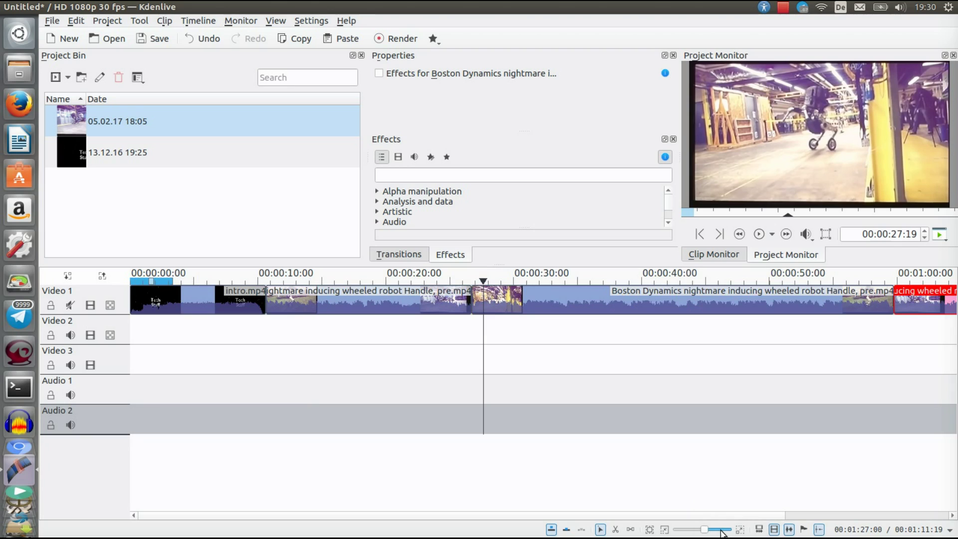
pyautogui.moveTo(705, 531); pyautogui.dragTo(717, 533)
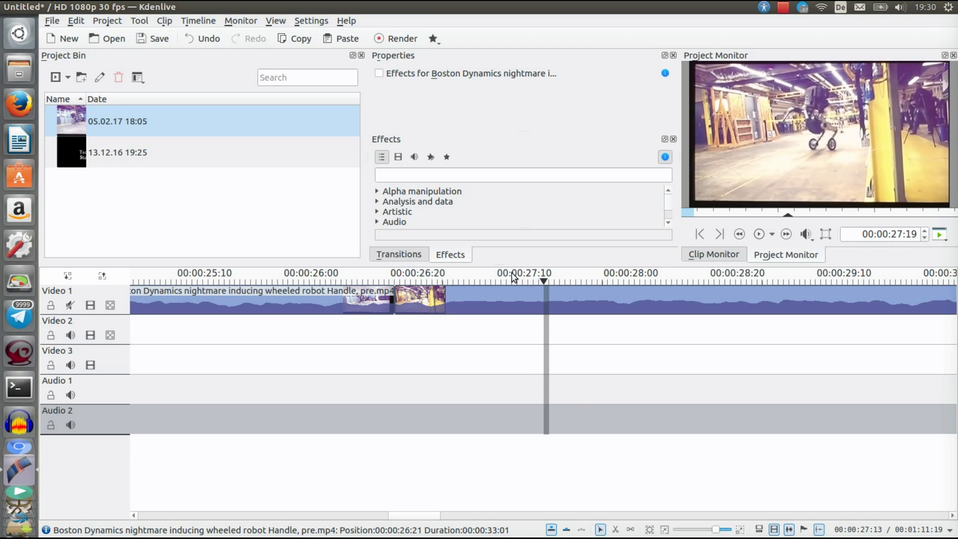
pyautogui.click(462, 279)
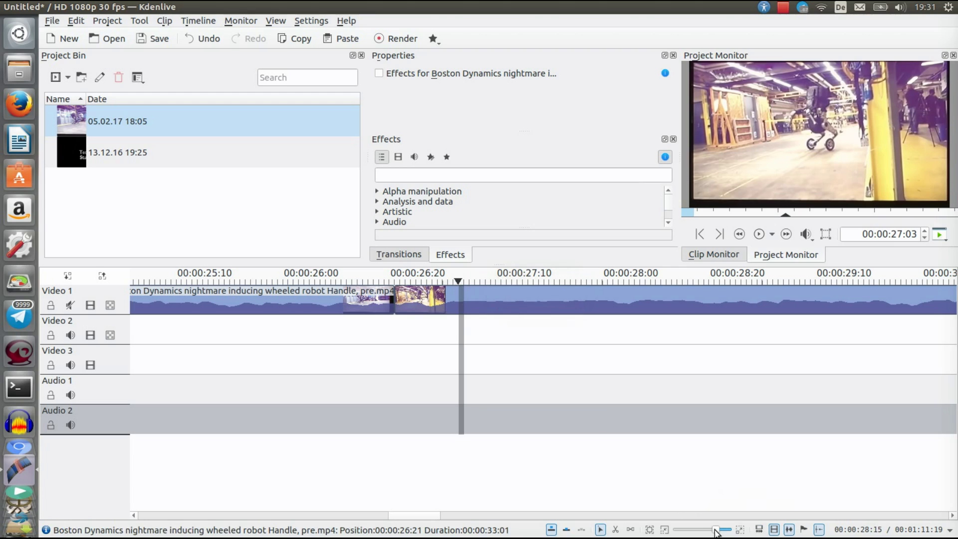
pyautogui.moveTo(716, 531); pyautogui.dragTo(669, 522)
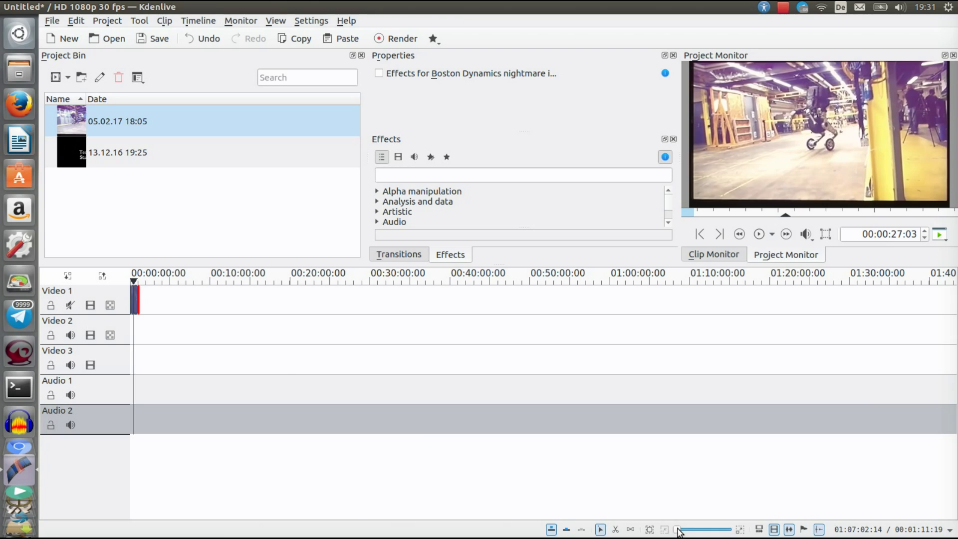
pyautogui.moveTo(678, 532); pyautogui.dragTo(704, 530)
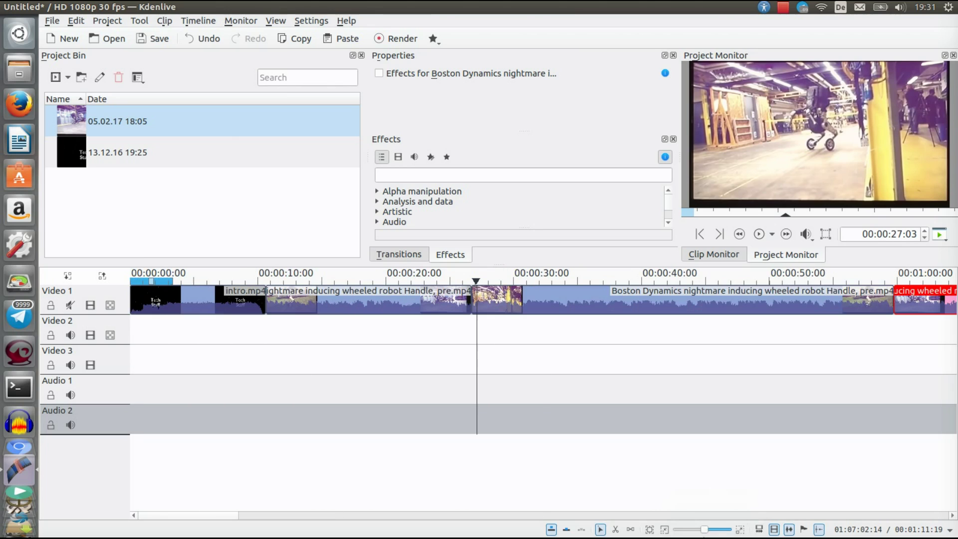
# Step: Undo the rearrangement of the Boston Dynamics segments on the Video 1 track
pyautogui.click(417, 308)
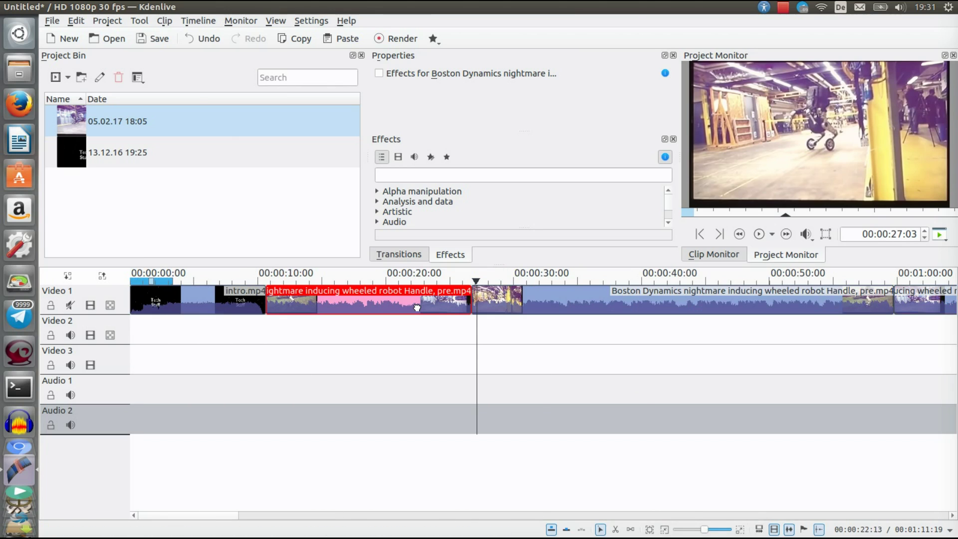
pyautogui.click(188, 39)
pyautogui.click(189, 39)
pyautogui.click(188, 39)
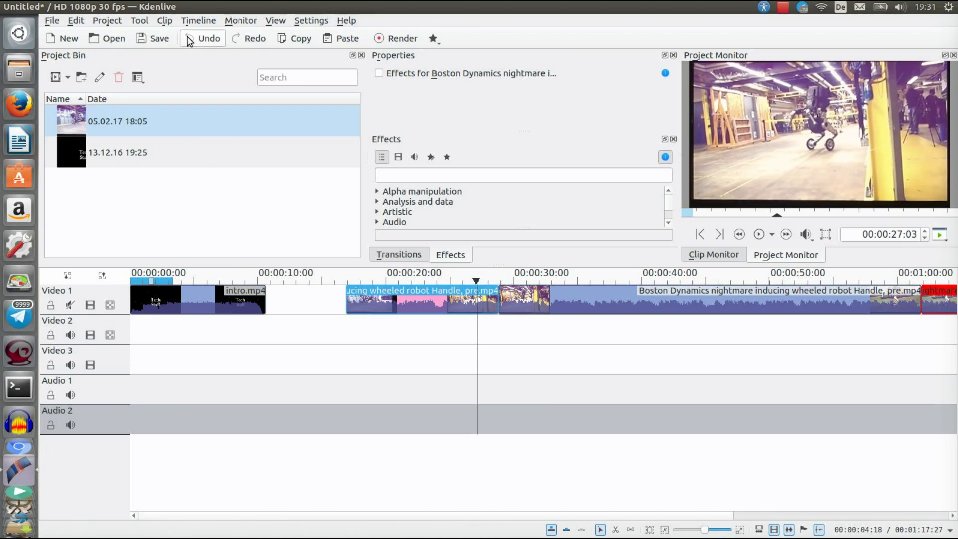
pyautogui.click(189, 39)
pyautogui.click(188, 39)
pyautogui.click(188, 39)
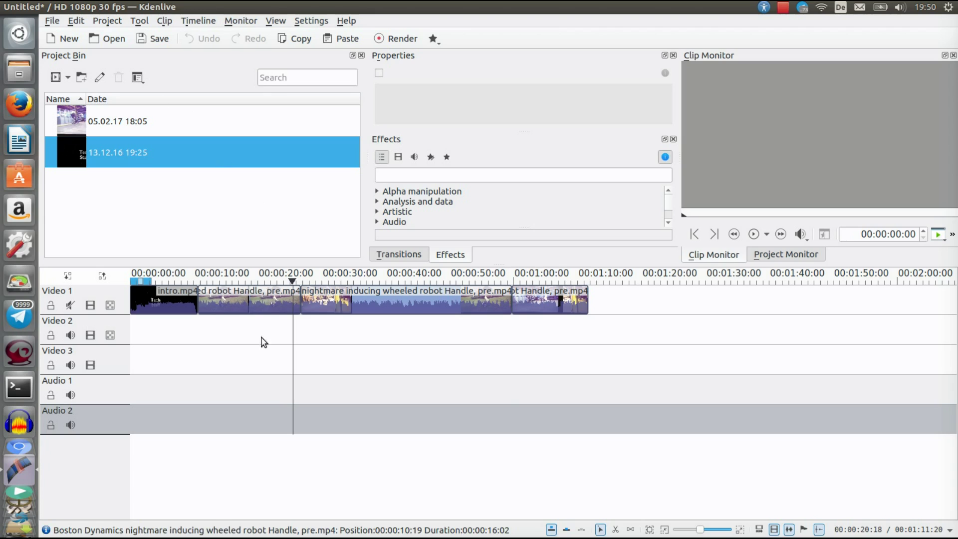
# Step: Delete all three Boston Dynamics segments from Video 1 and place the full clip from the bin directly after intro.mp4
pyautogui.click(249, 305)
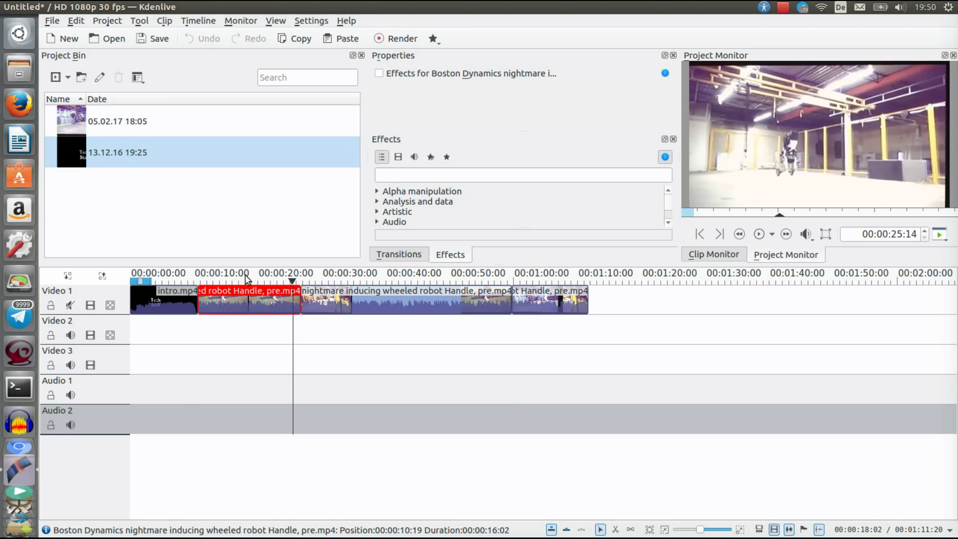
pyautogui.rightClick(247, 302)
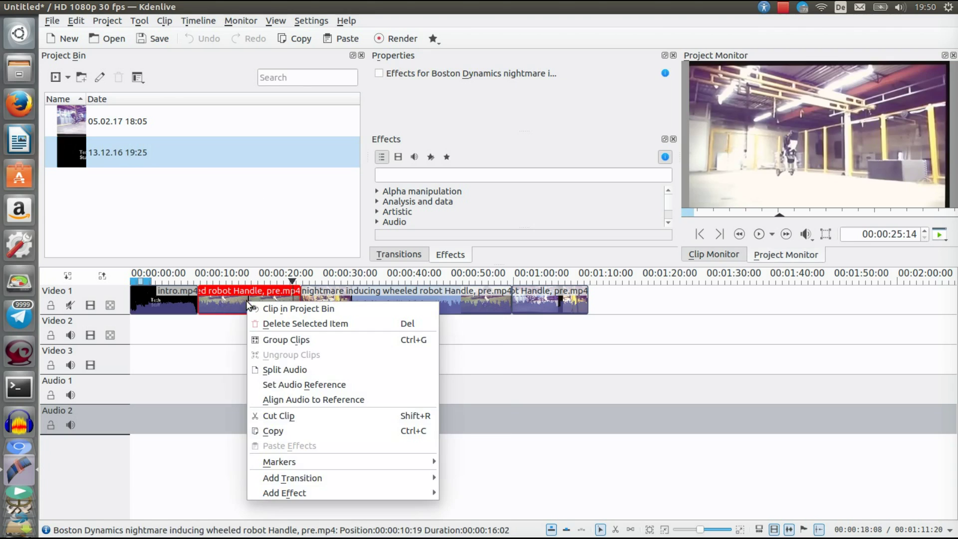
pyautogui.click(253, 320)
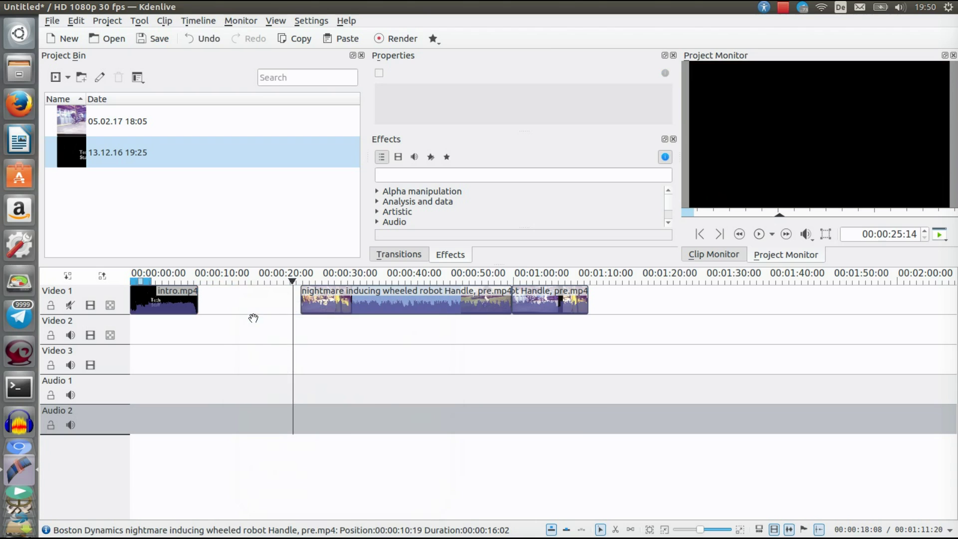
pyautogui.click(322, 301)
pyautogui.rightClick(323, 300)
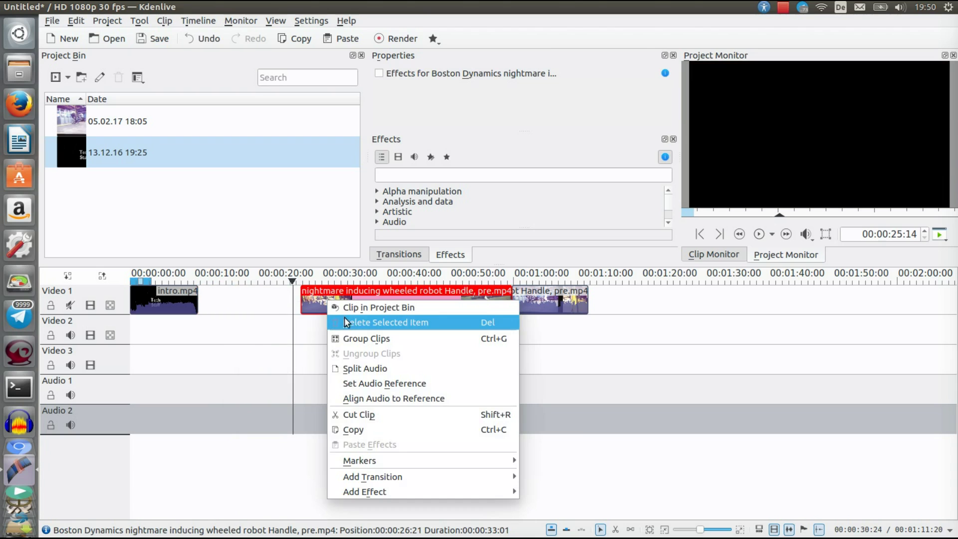
pyautogui.click(347, 322)
pyautogui.rightClick(520, 302)
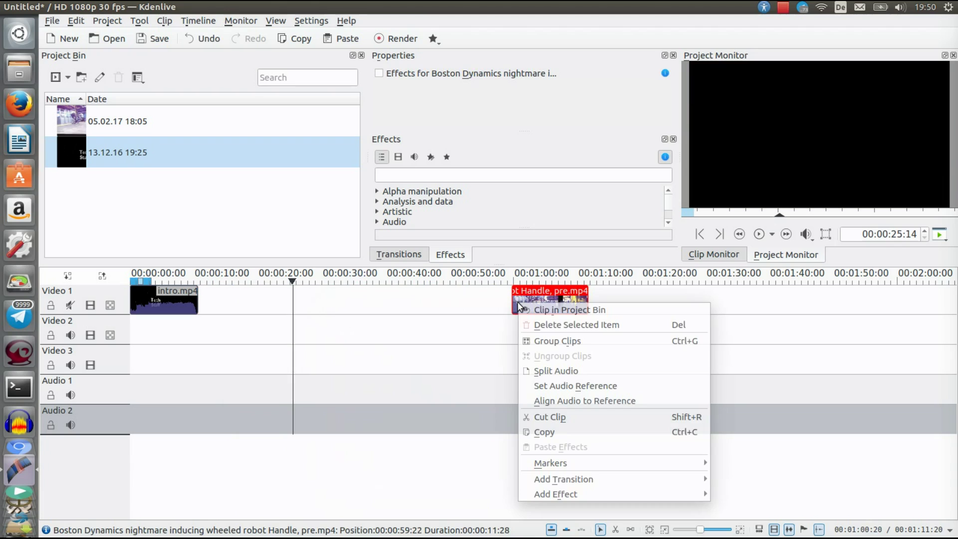
pyautogui.click(534, 324)
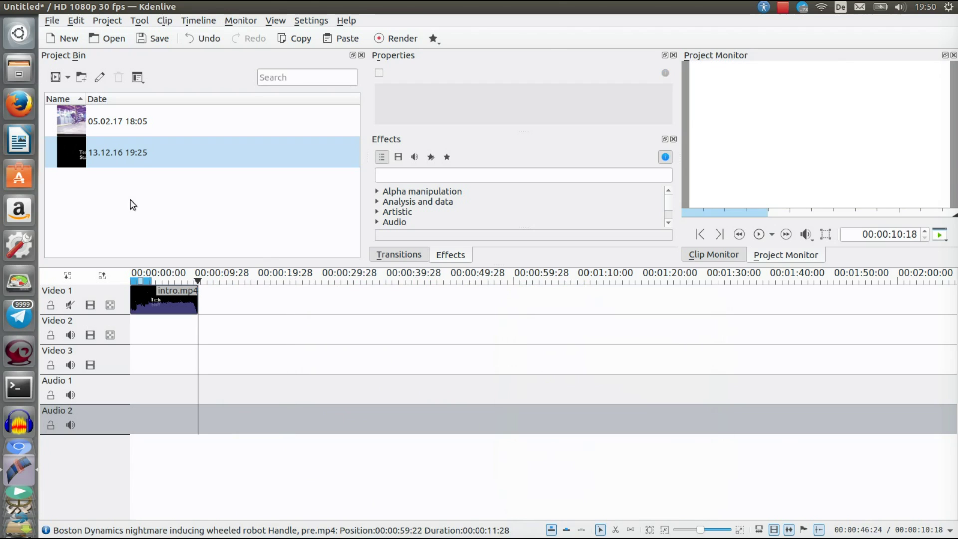
pyautogui.click(110, 122)
pyautogui.moveTo(109, 118); pyautogui.dragTo(200, 297)
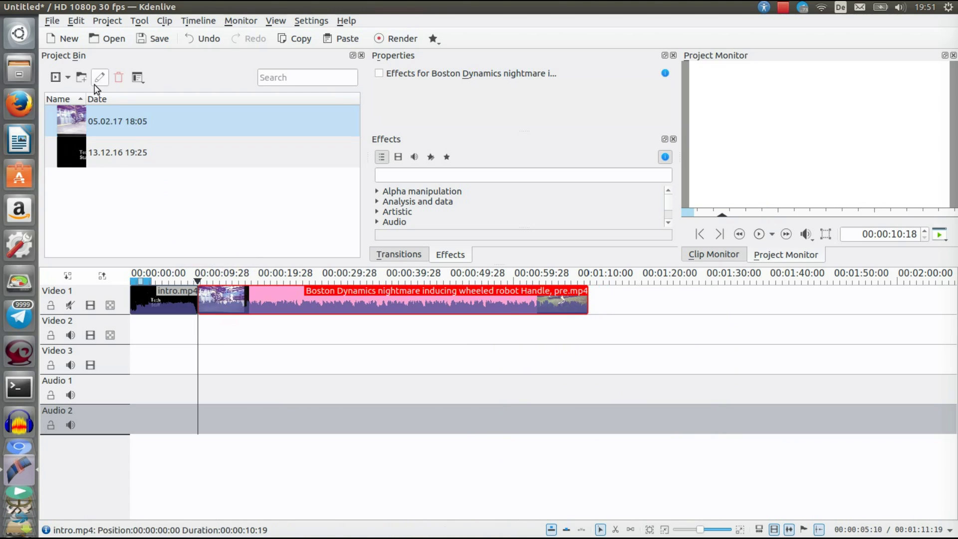
# Step: Import boston dynamics.wav from the Desktop/Youtube/Videos folder into the project bin
pyautogui.click(109, 21)
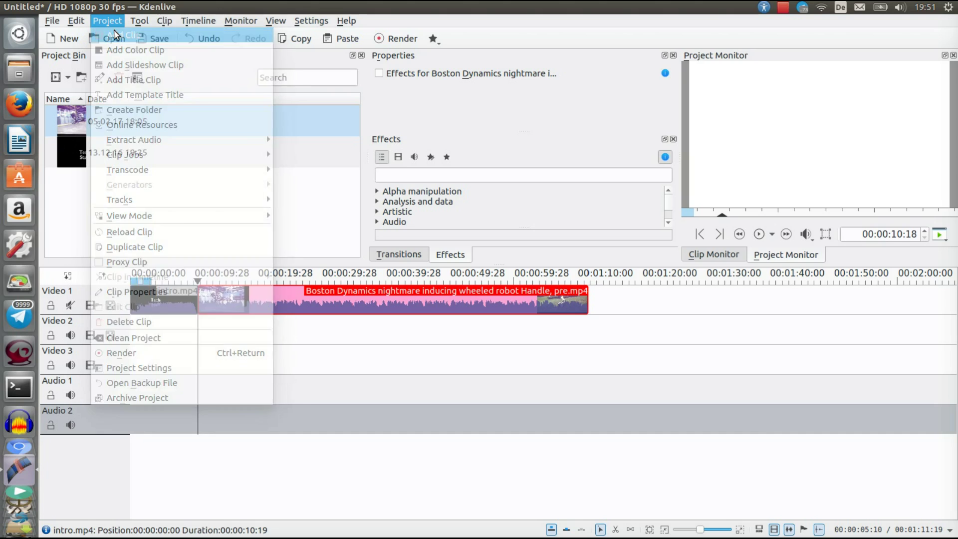
pyautogui.click(115, 34)
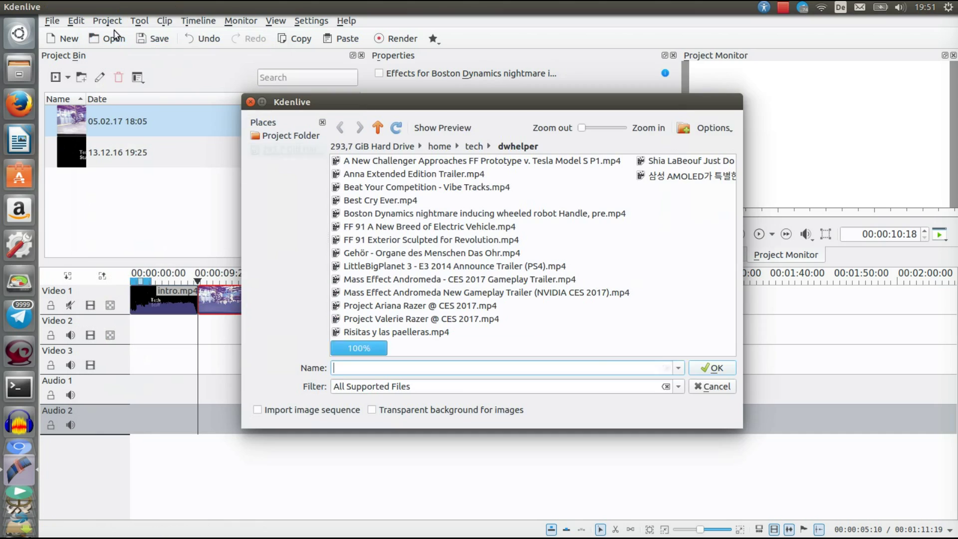
pyautogui.click(470, 146)
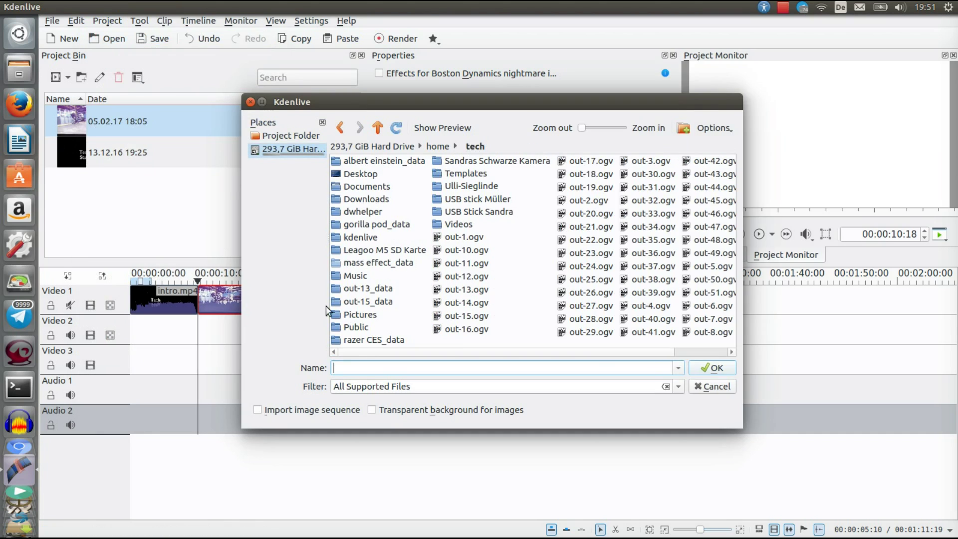
pyautogui.click(368, 174)
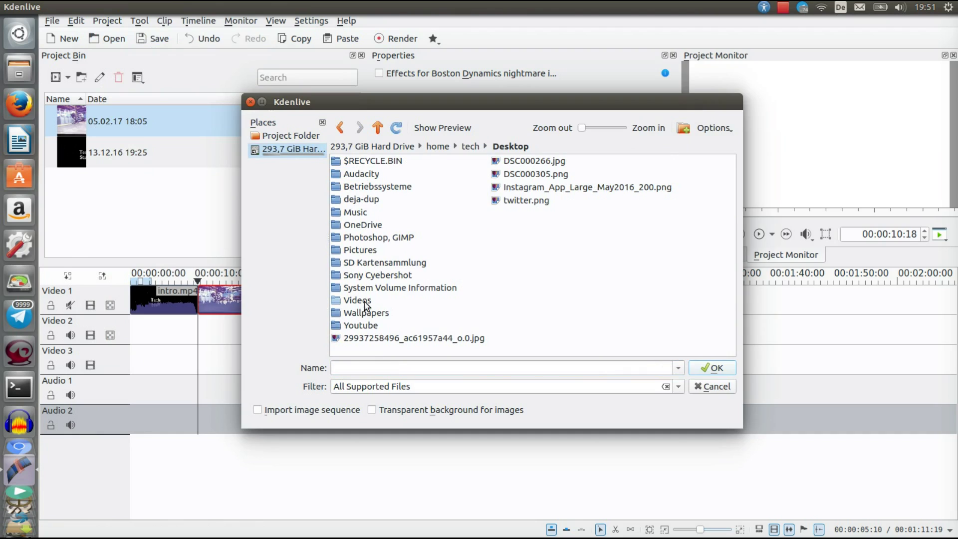
pyautogui.click(359, 326)
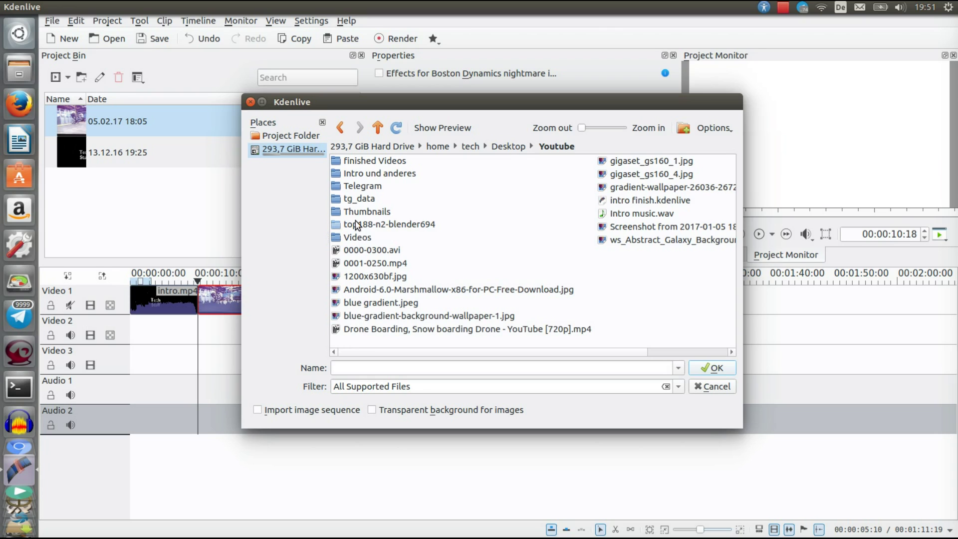
pyautogui.click(357, 236)
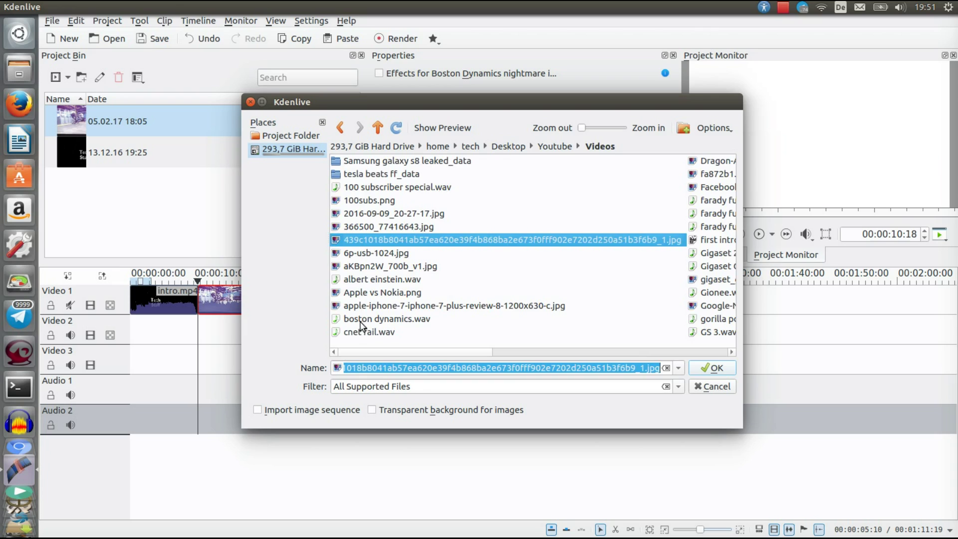
pyautogui.doubleClick(359, 320)
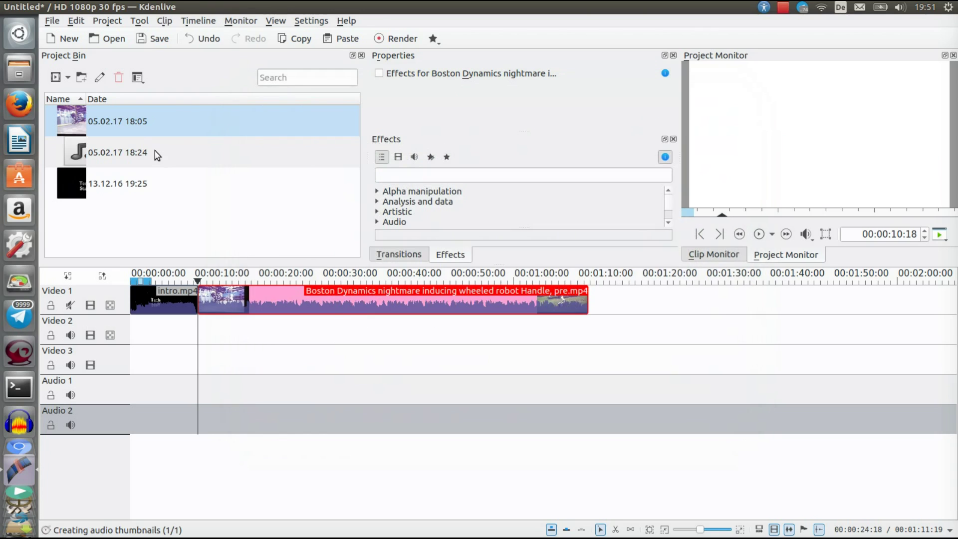
# Step: Place boston dynamics.wav on the Audio 2 track, starting where intro.mp4 ends at 00:00:10:18
pyautogui.click(154, 153)
pyautogui.moveTo(153, 148); pyautogui.dragTo(198, 390)
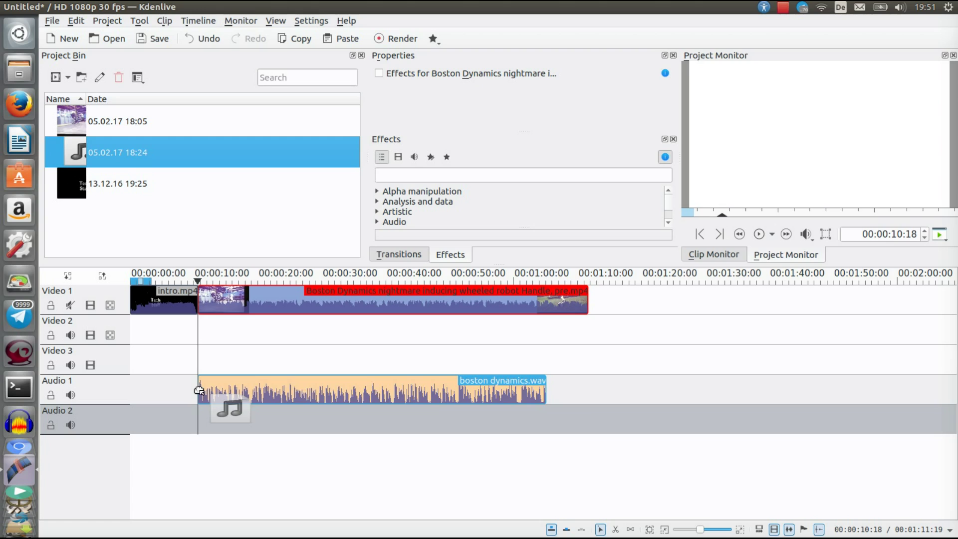
pyautogui.moveTo(198, 390); pyautogui.dragTo(200, 409)
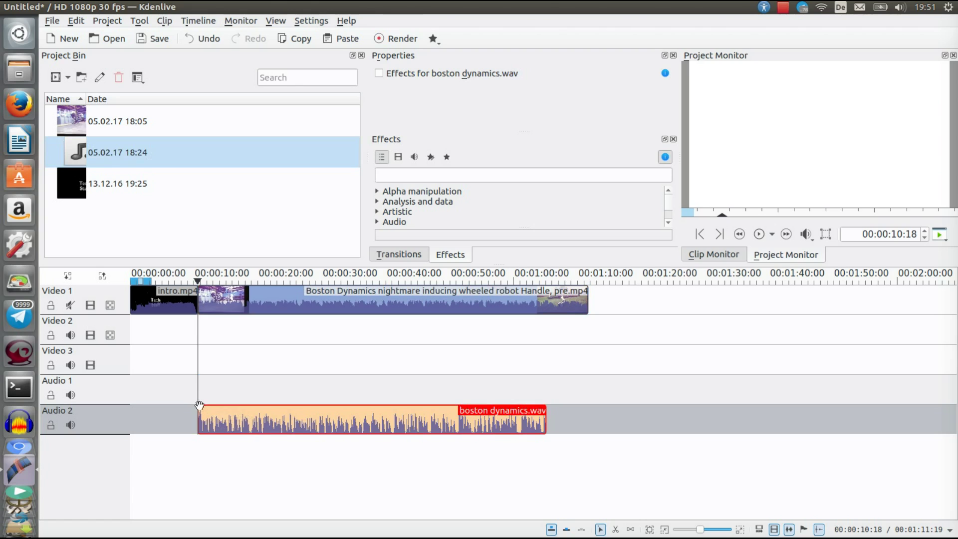
# Step: Unmute the Video 1 track and split the audio from the Boston Dynamics clip
pyautogui.click(214, 298)
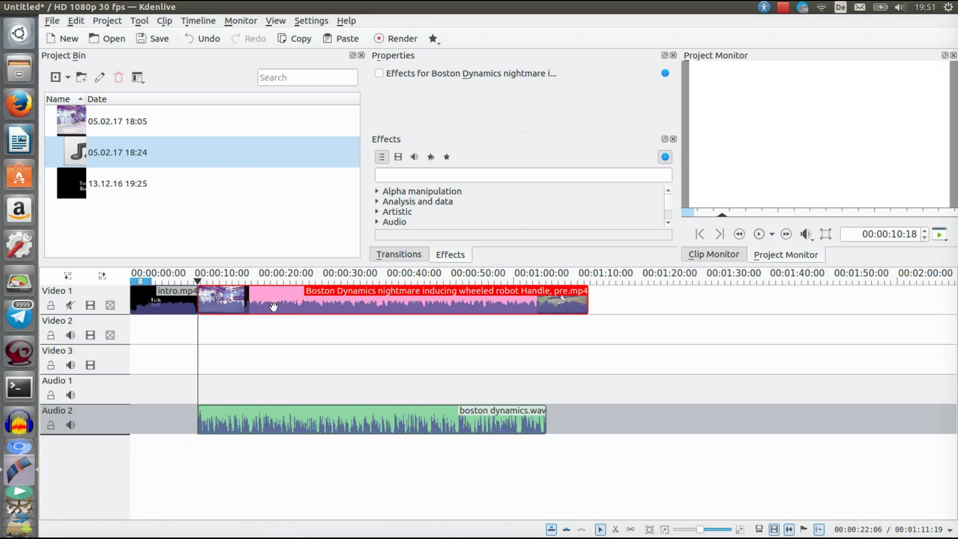
pyautogui.click(69, 312)
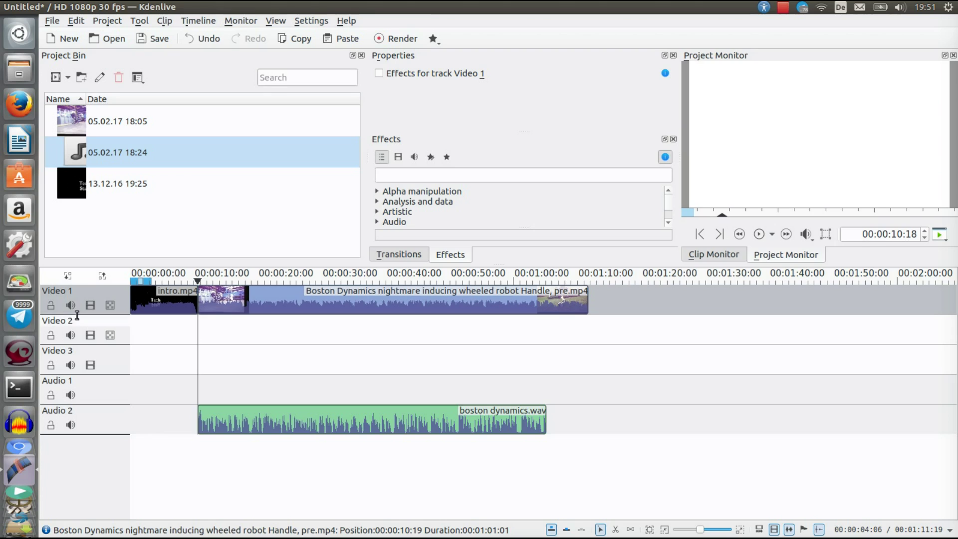
pyautogui.click(224, 302)
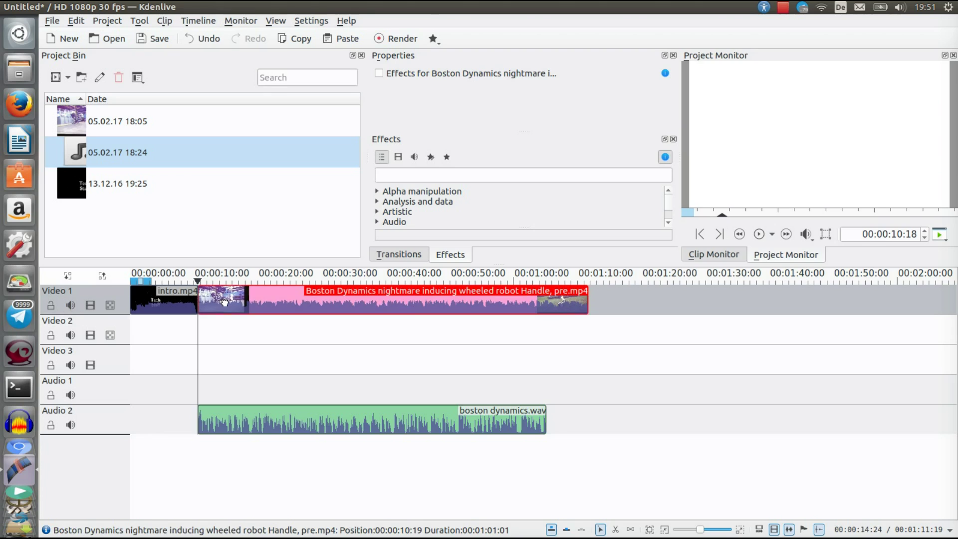
pyautogui.rightClick(224, 303)
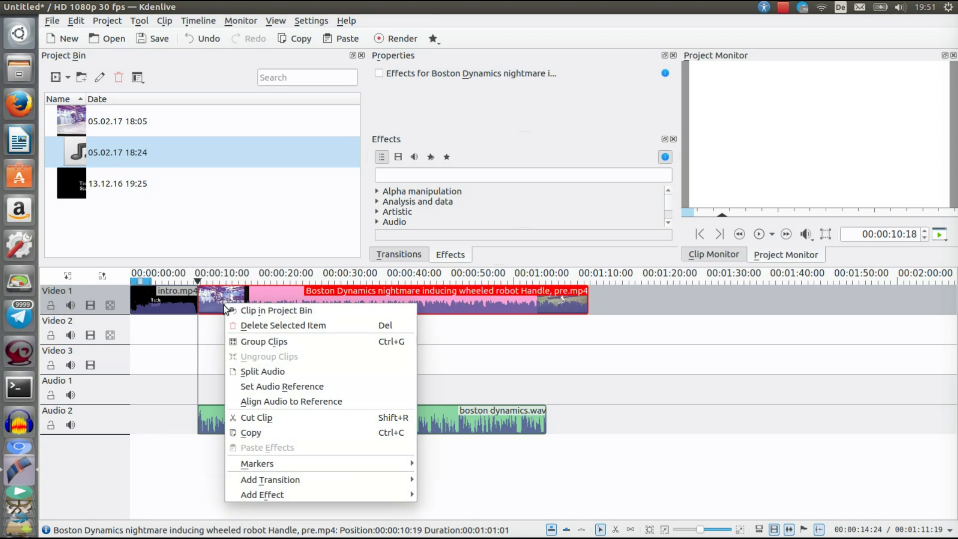
pyautogui.click(267, 372)
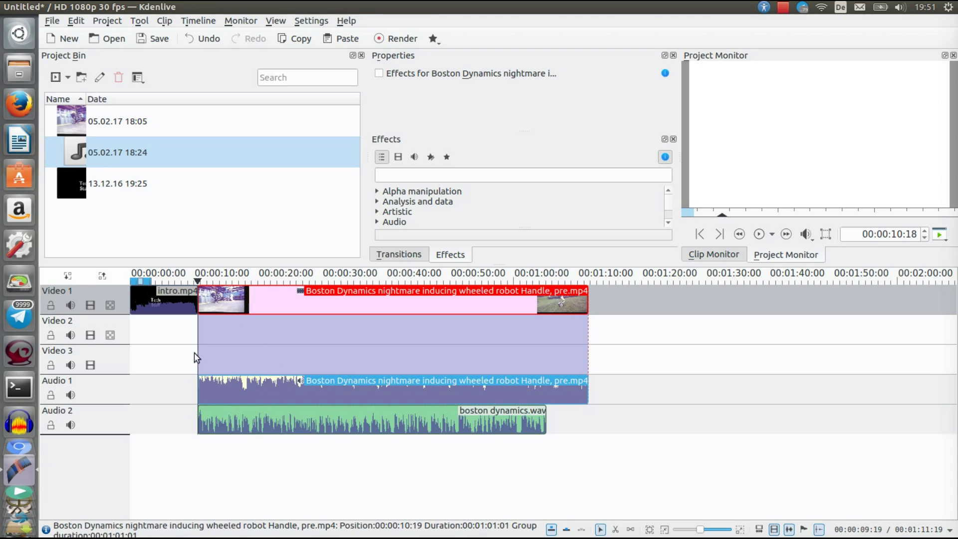
# Step: Ungroup the Boston Dynamics video from its split audio and undo the ungrouping
pyautogui.rightClick(214, 390)
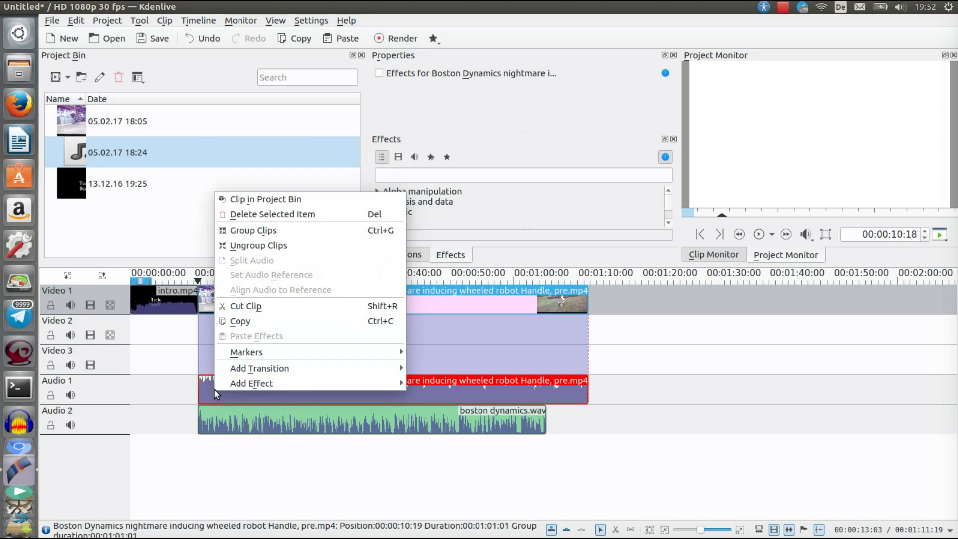
pyautogui.click(250, 245)
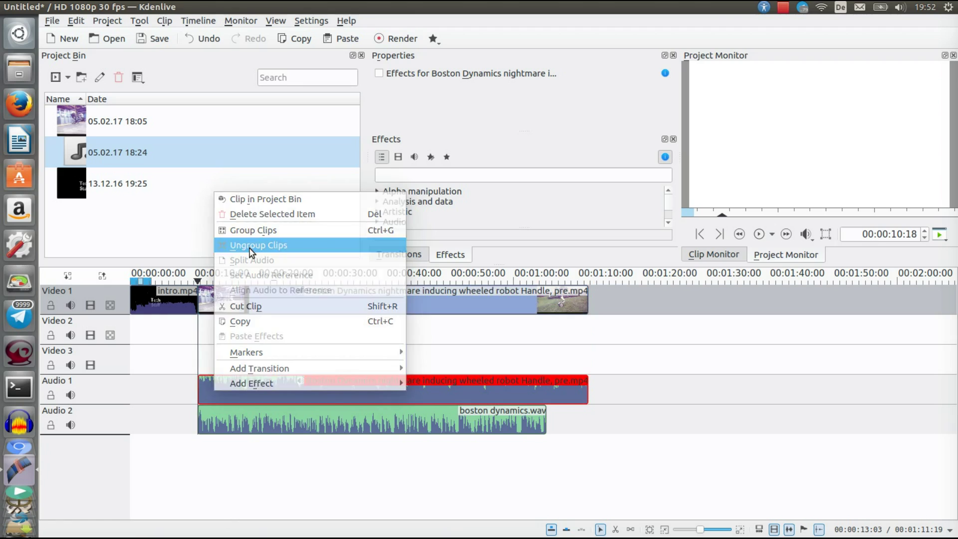
pyautogui.click(188, 41)
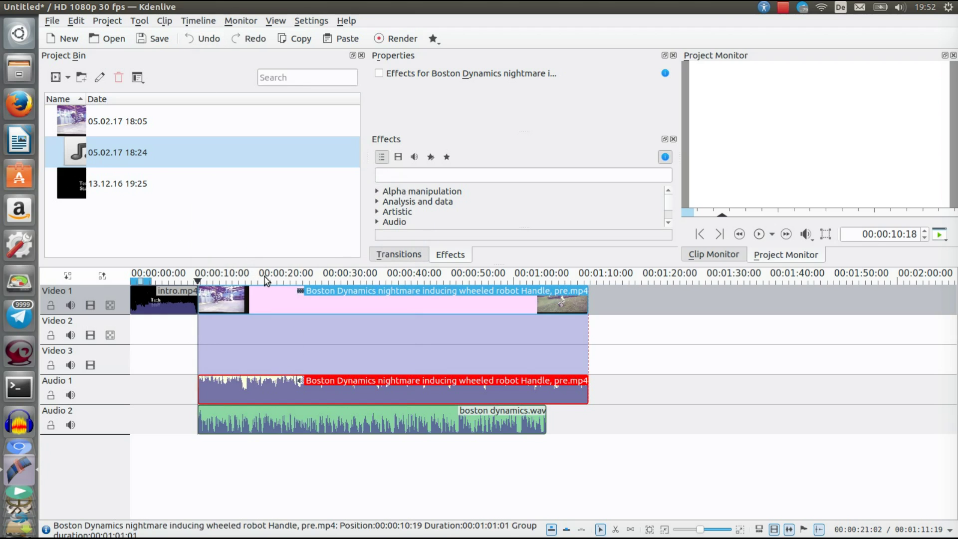
# Step: Cut the grouped Boston Dynamics video and audio at about 00:00:31:17 and 00:00:54, and delete the middle segment
pyautogui.click(619, 531)
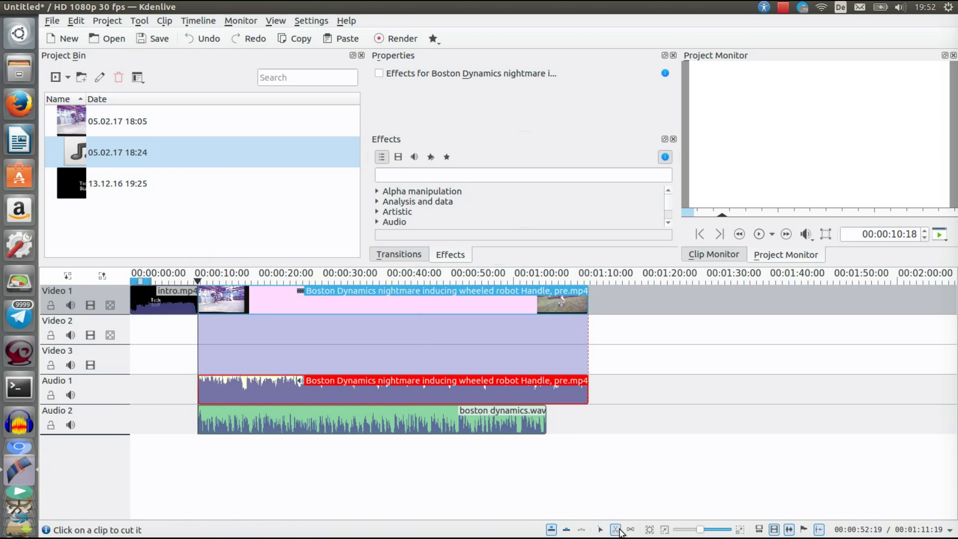
pyautogui.click(331, 391)
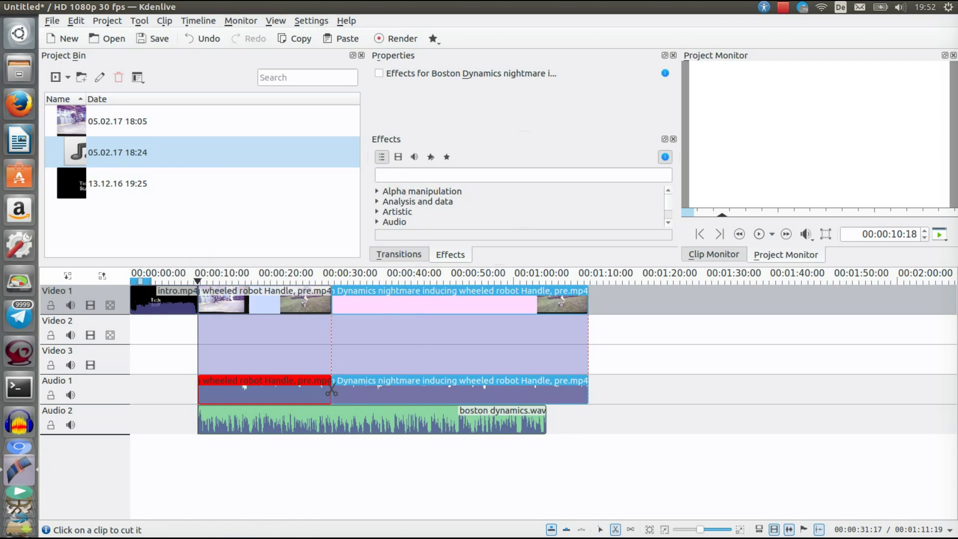
pyautogui.click(476, 395)
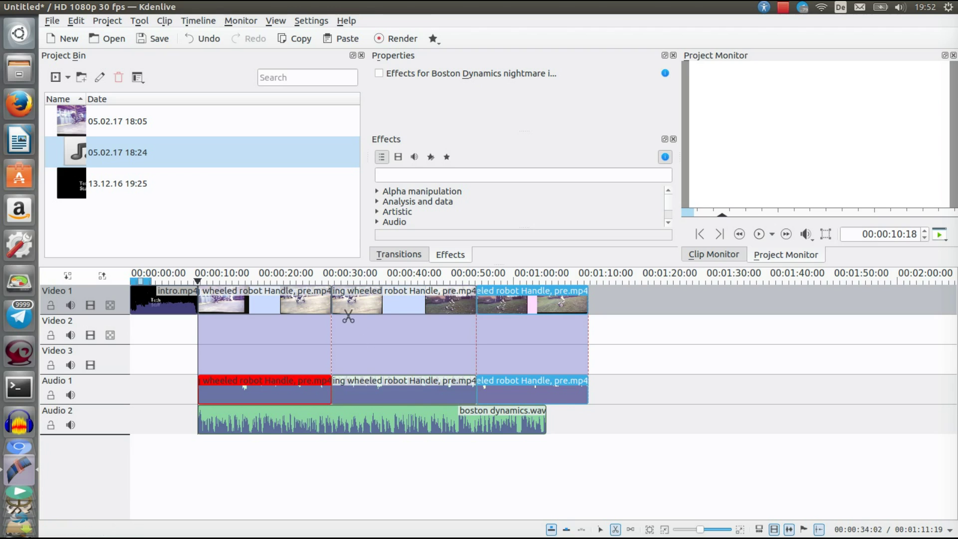
pyautogui.rightClick(374, 299)
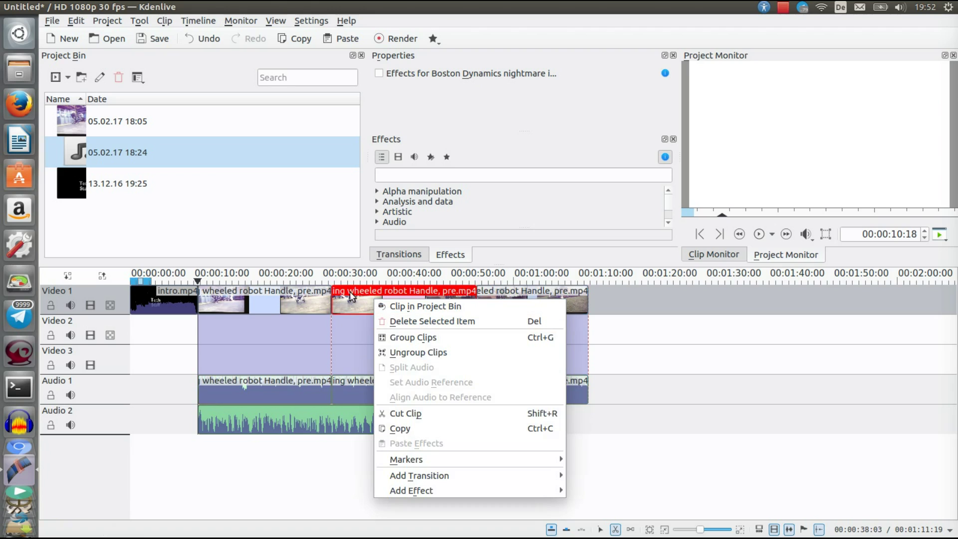
pyautogui.click(390, 322)
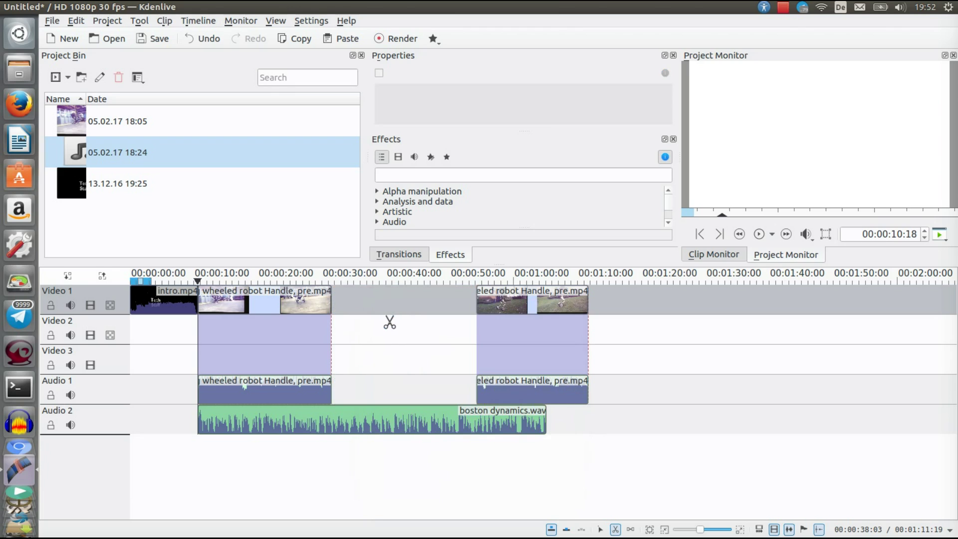
# Step: Undo the middle segment's deletion and both cuts in the grouped Boston Dynamics clips
pyautogui.click(192, 49)
pyautogui.click(191, 47)
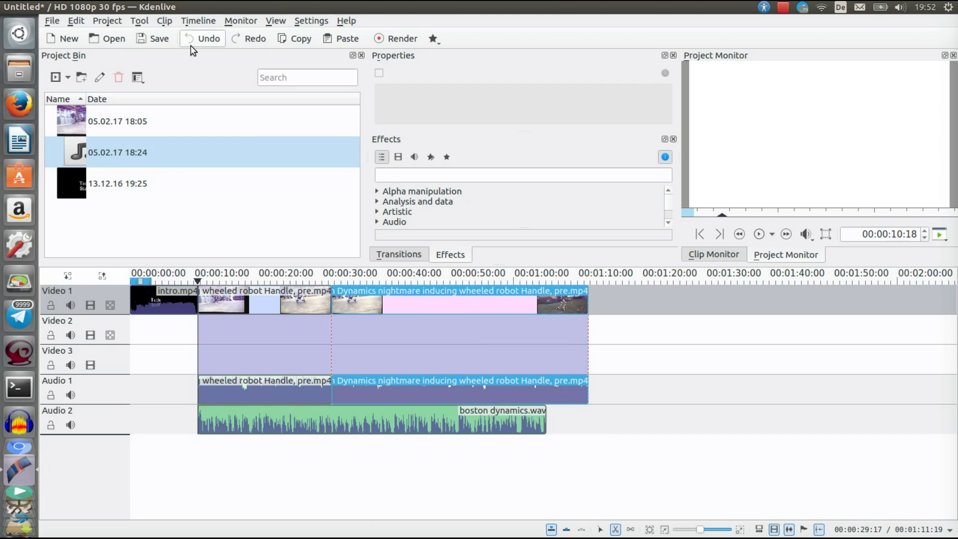
pyautogui.click(191, 47)
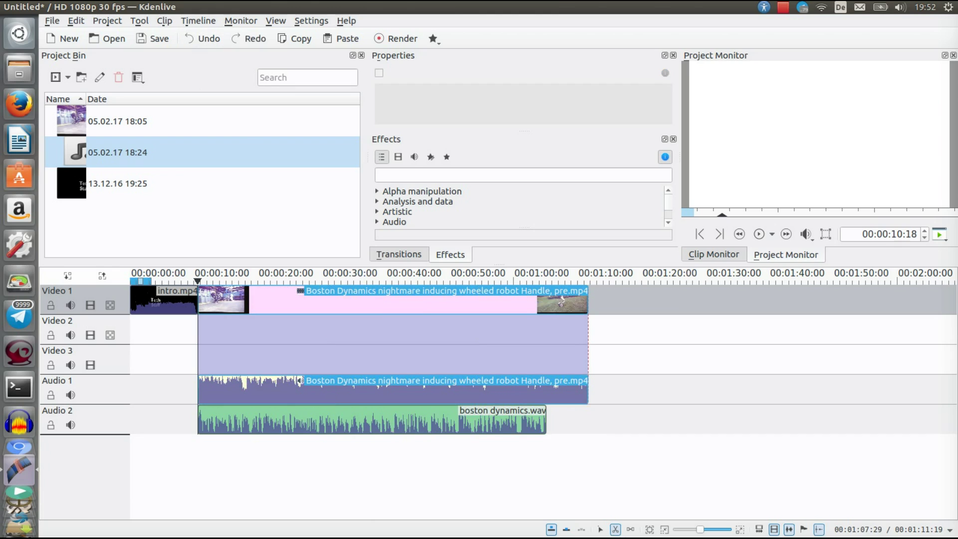
# Step: Return to the selection tool and ungroup the Boston Dynamics video from its audio on Audio 1
pyautogui.click(600, 530)
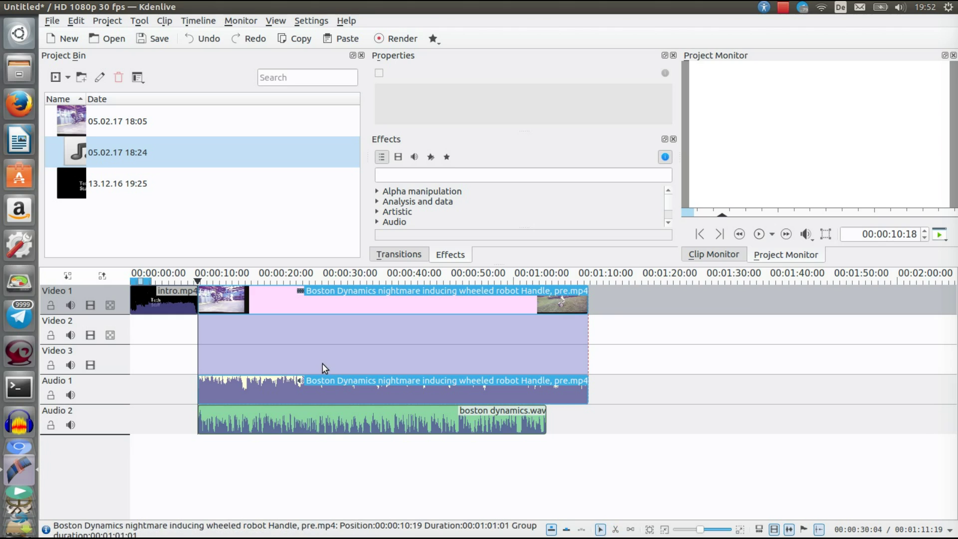
pyautogui.rightClick(279, 302)
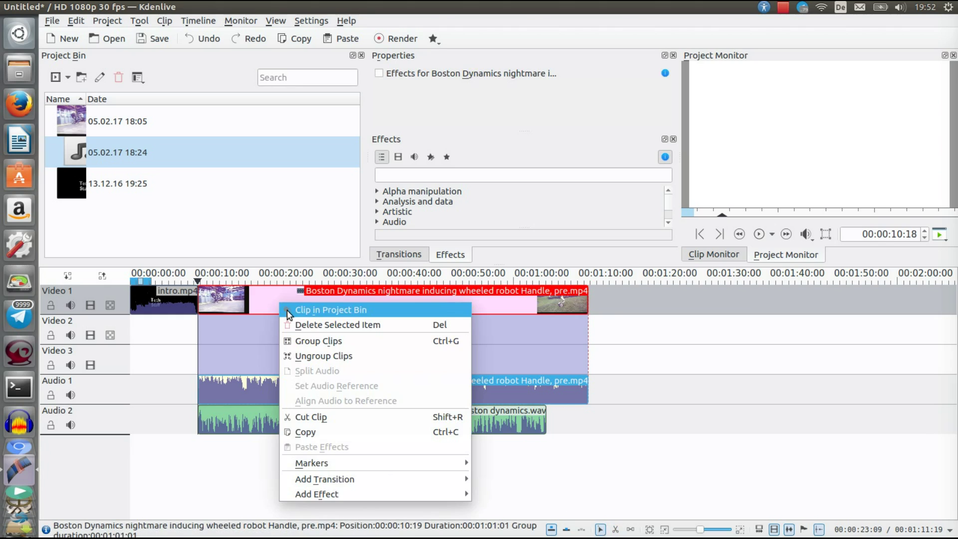
pyautogui.click(307, 352)
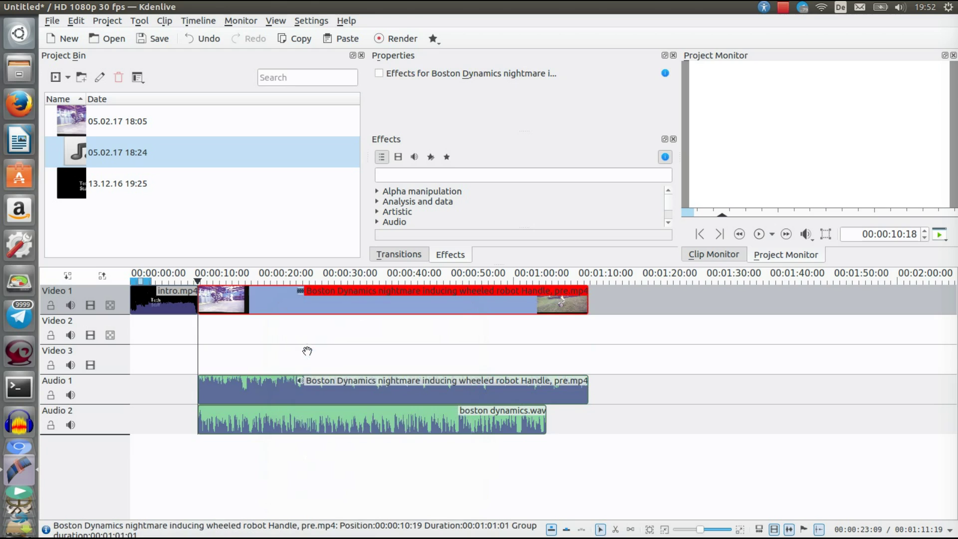
# Step: Cut the Boston Dynamics audio on Audio 1 at 00:00:28:22 and 00:01:02:13, leaving the video uncut
pyautogui.click(616, 530)
pyautogui.click(314, 384)
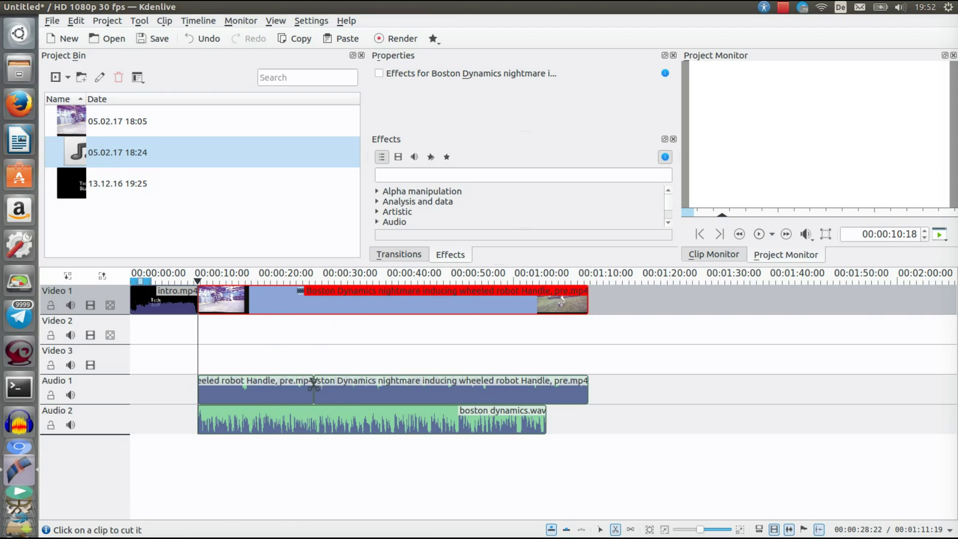
pyautogui.click(529, 385)
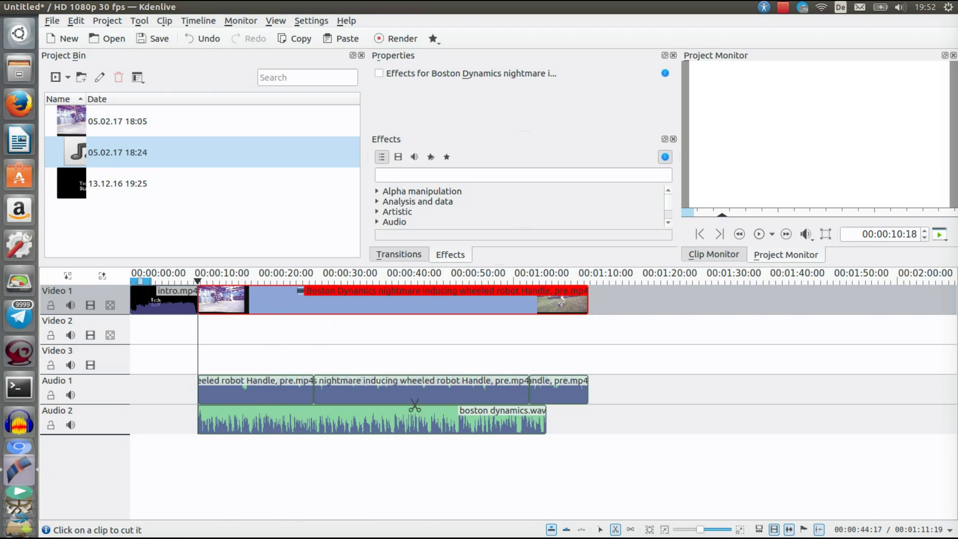
pyautogui.click(601, 530)
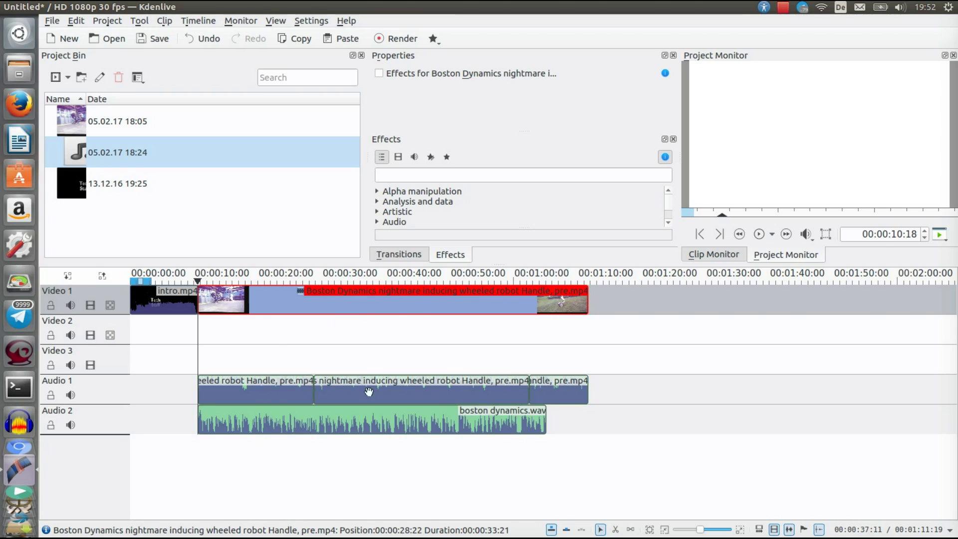
# Step: Delete all three Boston Dynamics audio segments from the Audio 1 track
pyautogui.rightClick(266, 382)
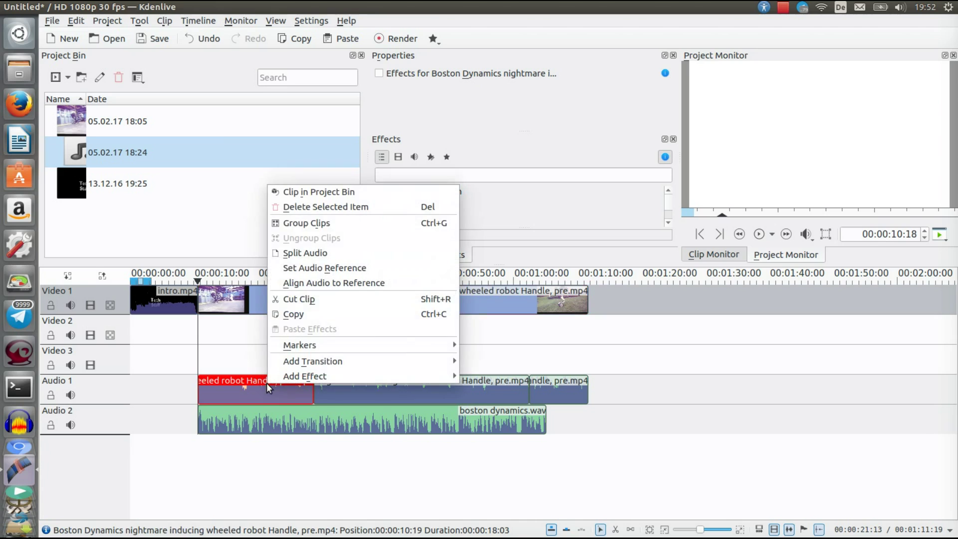
pyautogui.click(321, 207)
pyautogui.rightClick(337, 382)
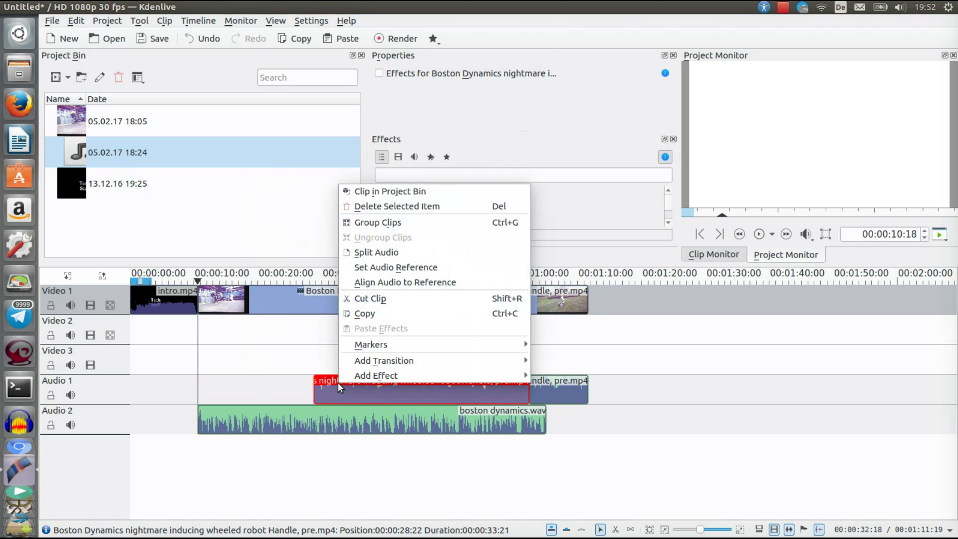
pyautogui.click(393, 207)
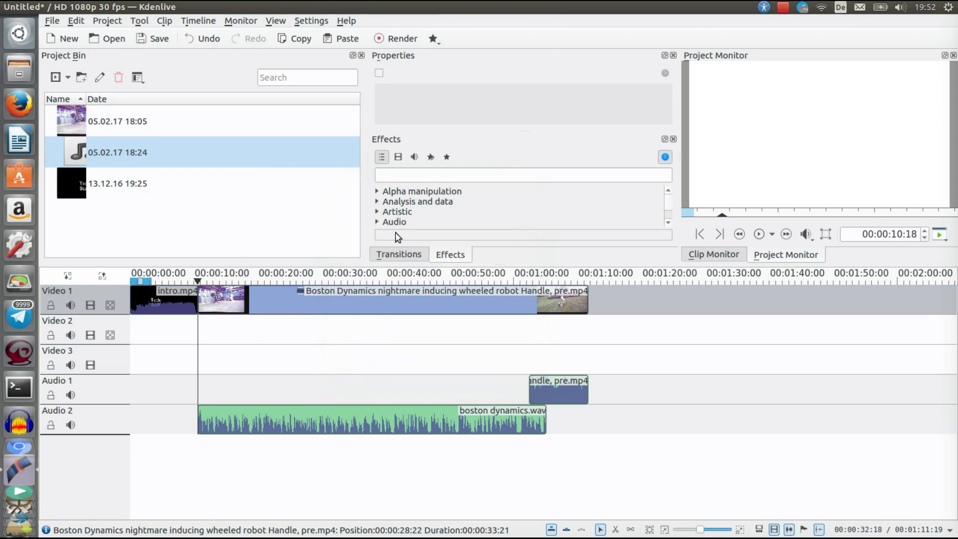
pyautogui.rightClick(548, 391)
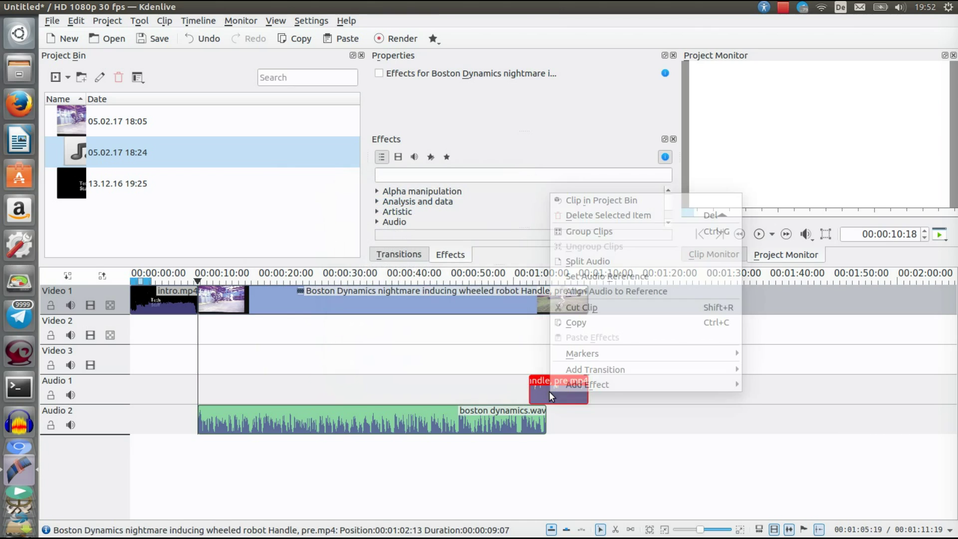
pyautogui.click(578, 216)
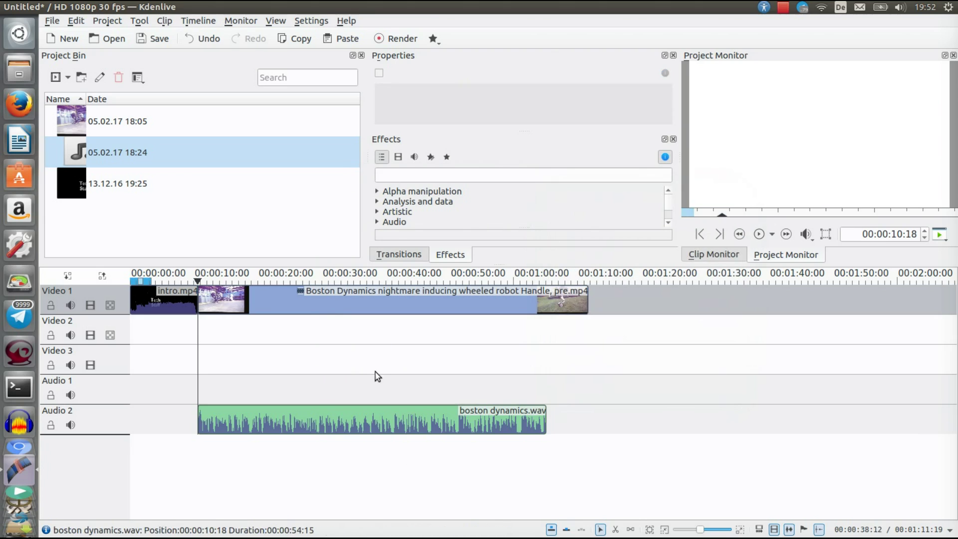
# Step: Move the boston dynamics.wav voice-over from Audio 2 to Audio 1, keeping its start at the end of the intro clip
pyautogui.click(344, 414)
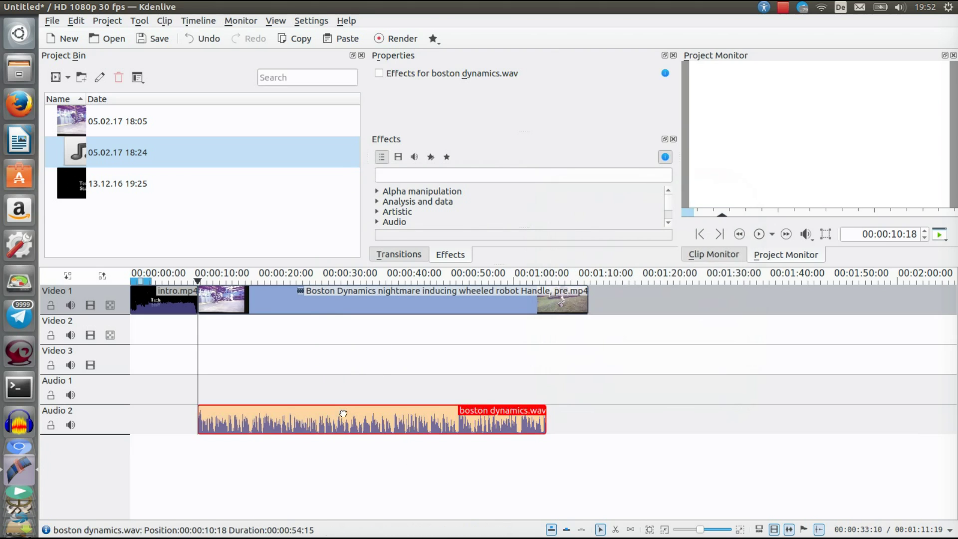
pyautogui.moveTo(343, 413); pyautogui.dragTo(341, 396)
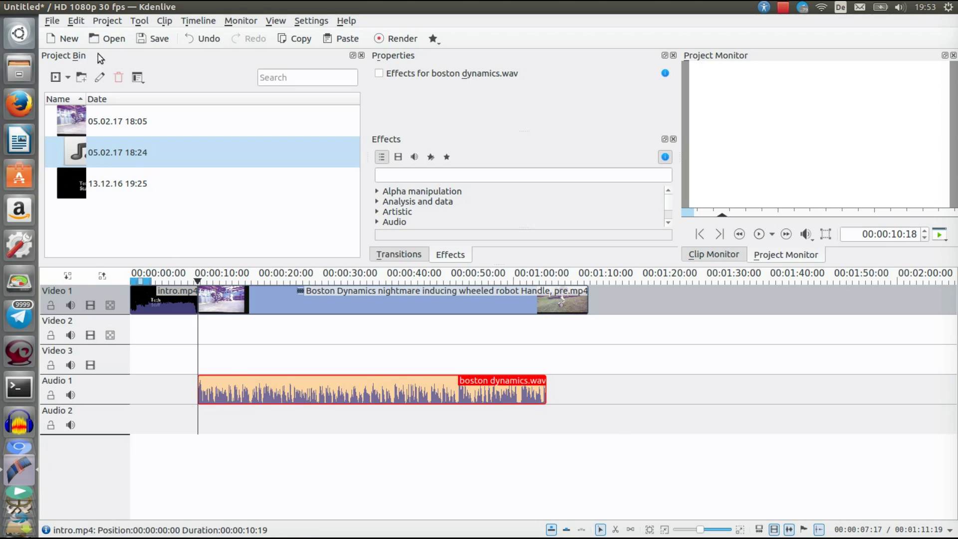
# Step: Import endscreen.jpg from the Youtube/Intro und anderes folder into the project
pyautogui.click(98, 20)
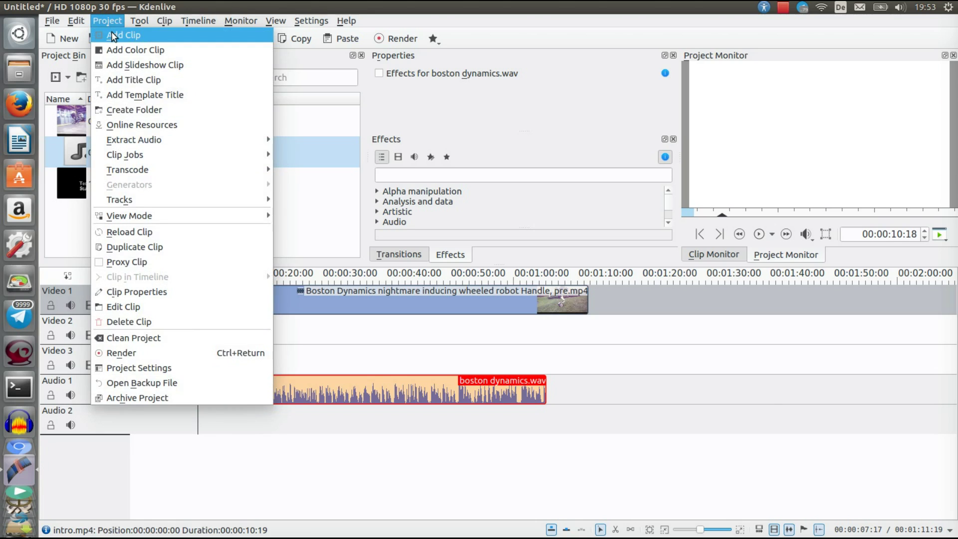
pyautogui.click(112, 32)
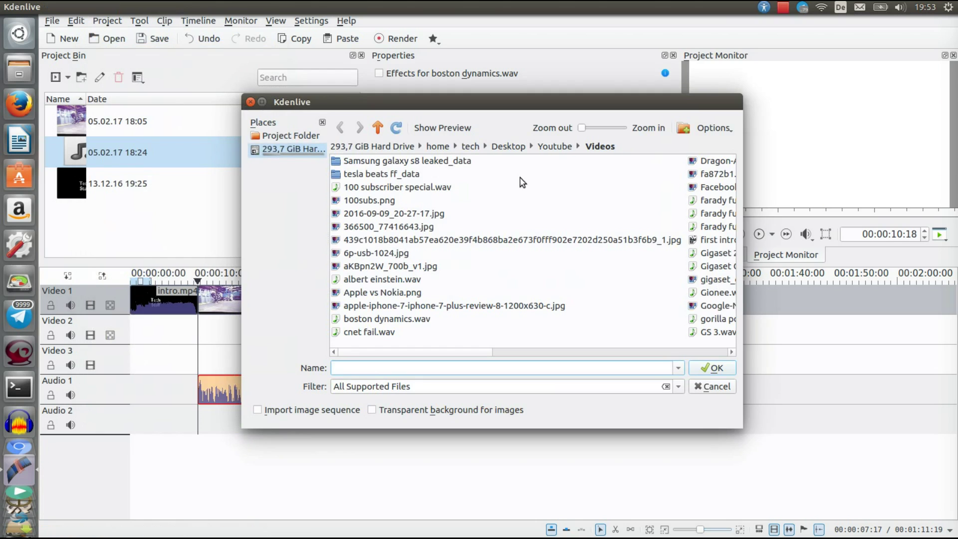
pyautogui.click(543, 151)
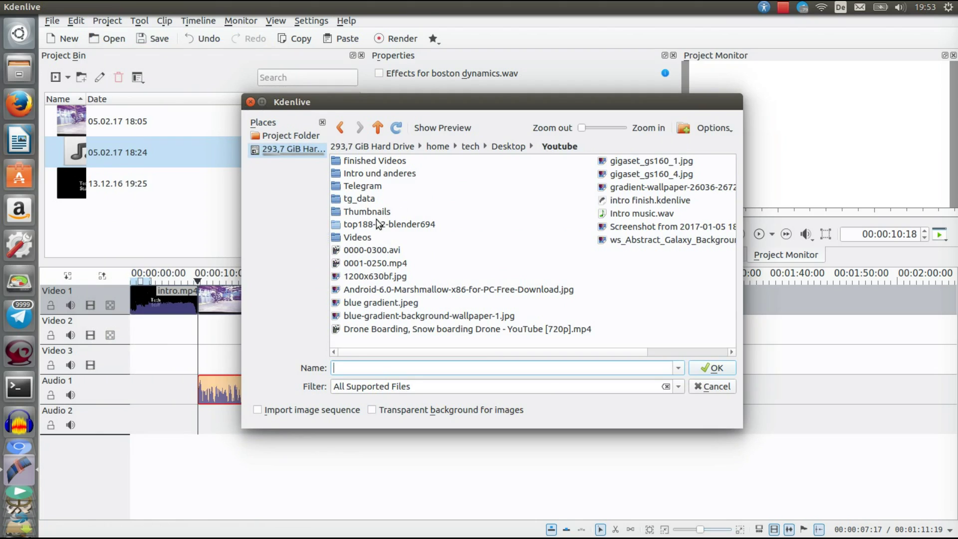
pyautogui.doubleClick(357, 238)
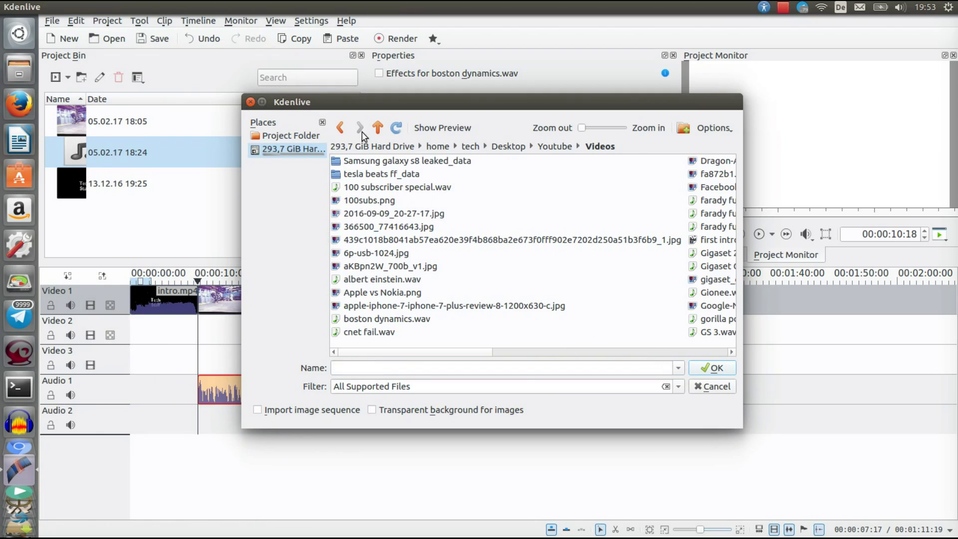
pyautogui.click(536, 150)
pyautogui.doubleClick(384, 173)
pyautogui.click(532, 146)
pyautogui.click(567, 149)
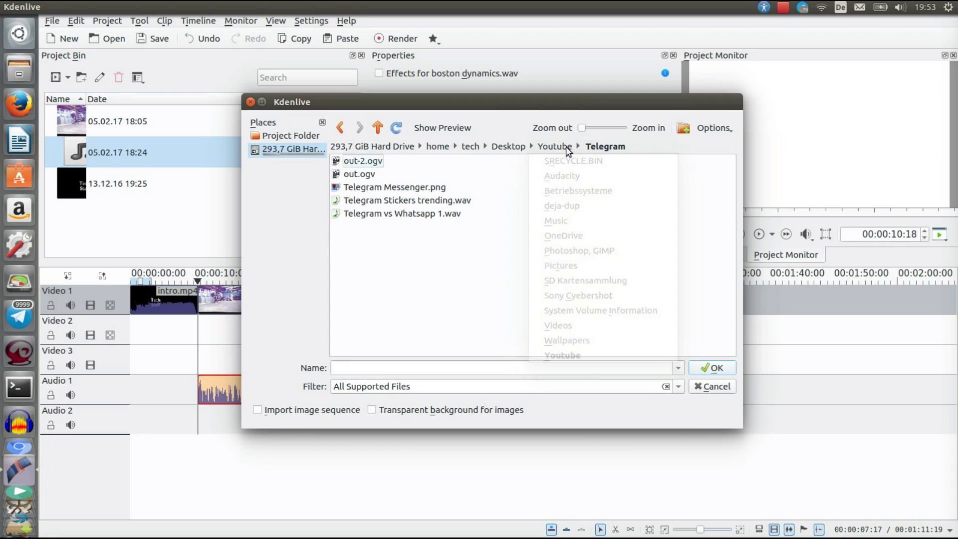
pyautogui.doubleClick(361, 171)
pyautogui.doubleClick(364, 204)
# Step: Place endscreen.jpg on Video 1 directly after the Boston Dynamics clip and preview it from 00:01:13:01
pyautogui.click(122, 185)
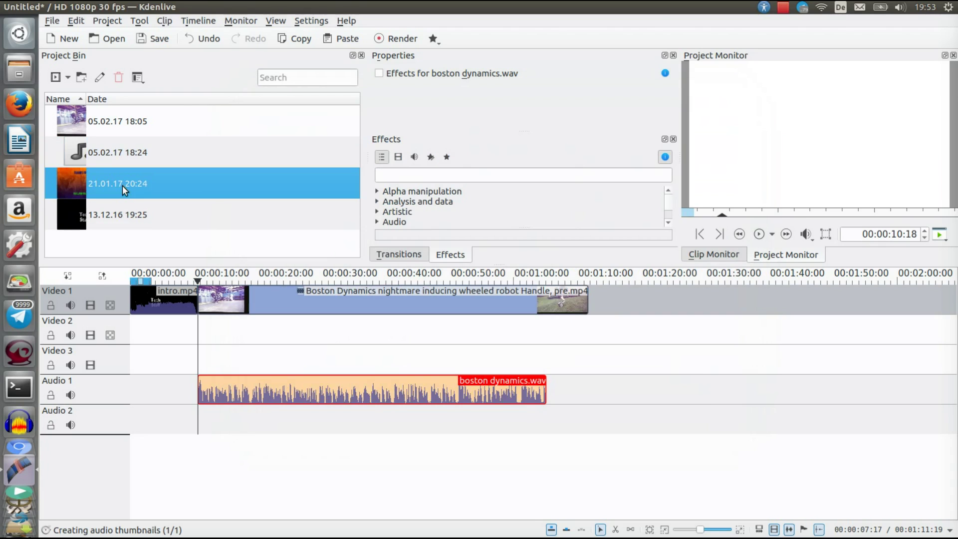
pyautogui.moveTo(122, 185); pyautogui.dragTo(584, 288)
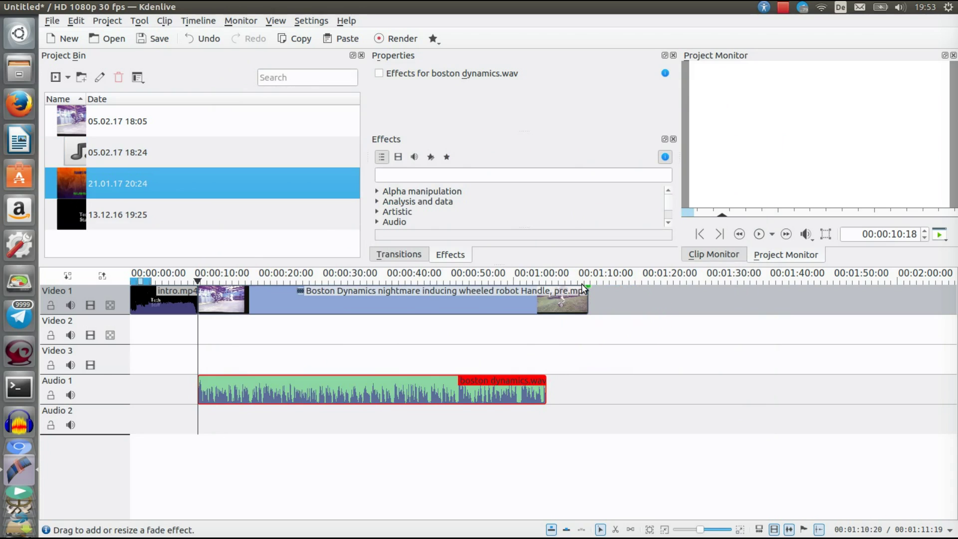
pyautogui.moveTo(244, 177); pyautogui.dragTo(594, 305)
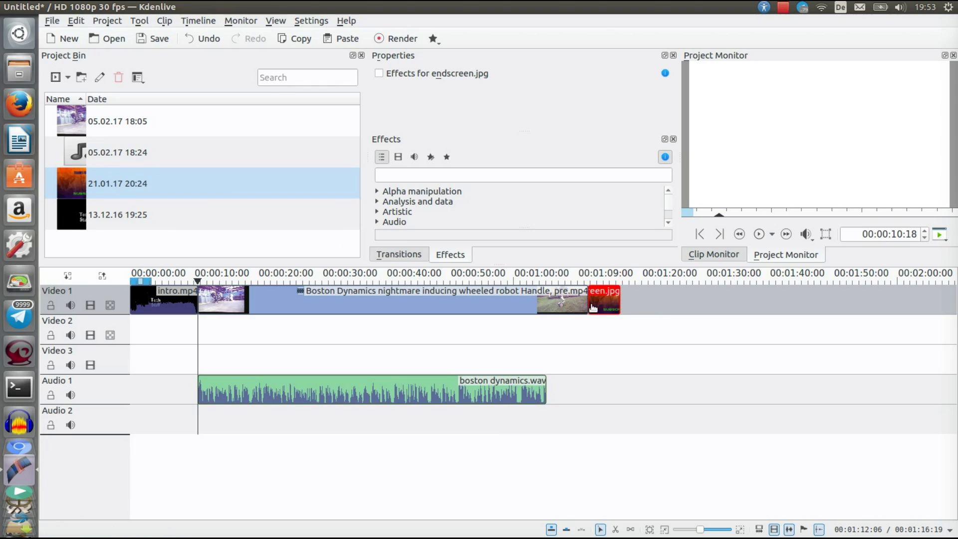
pyautogui.click(597, 281)
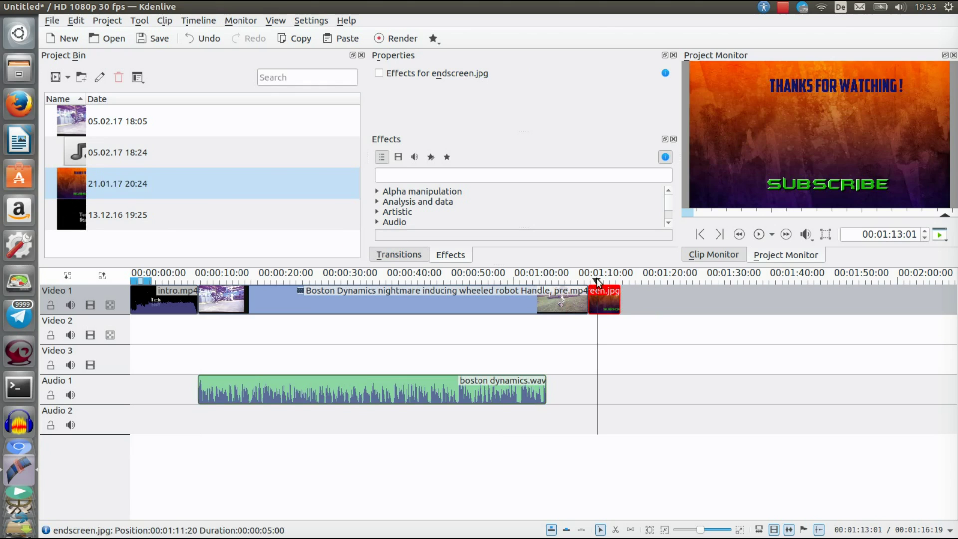
pyautogui.click(759, 234)
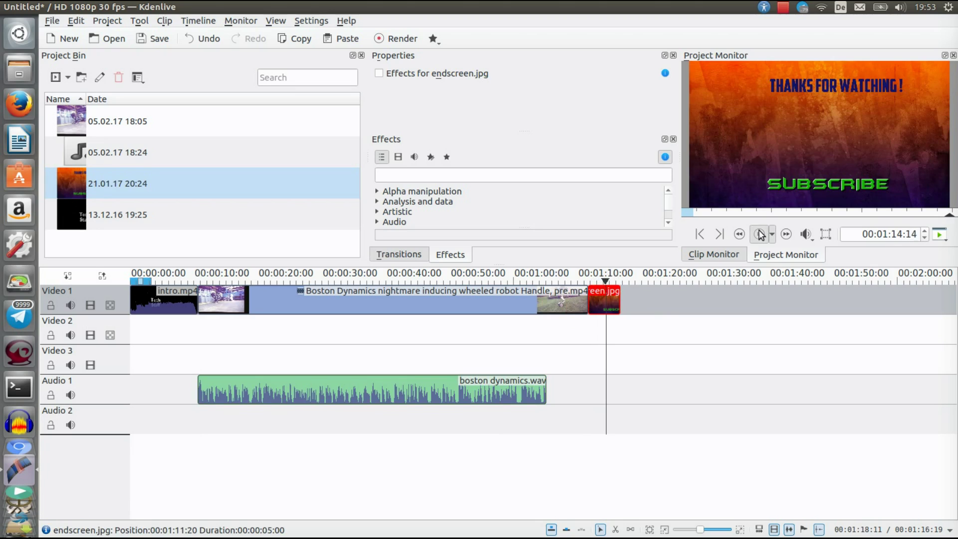
# Step: Stretch endscreen.jpg on Video 1 to 00:00:49:12, play part of it, and shorten it to 00:00:18:18
pyautogui.click(627, 299)
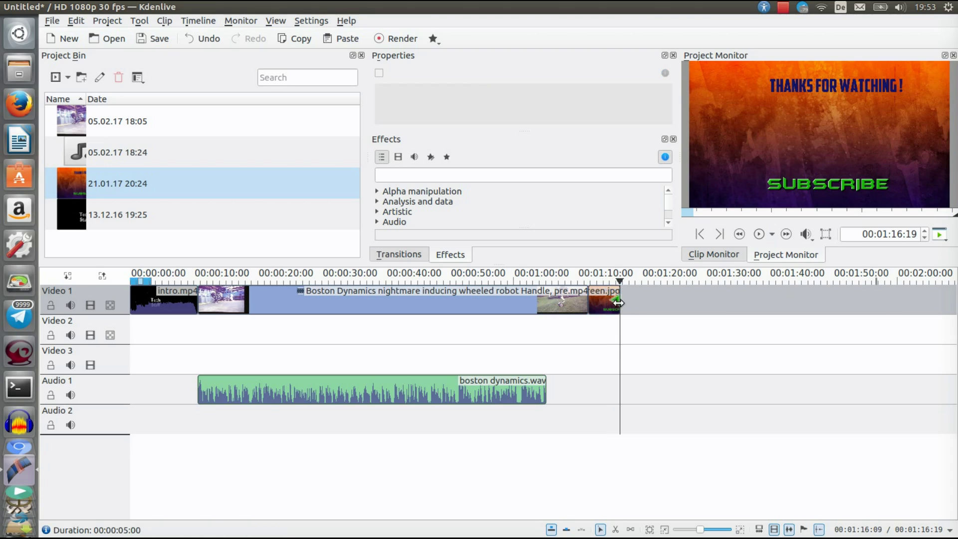
pyautogui.moveTo(618, 302); pyautogui.dragTo(905, 304)
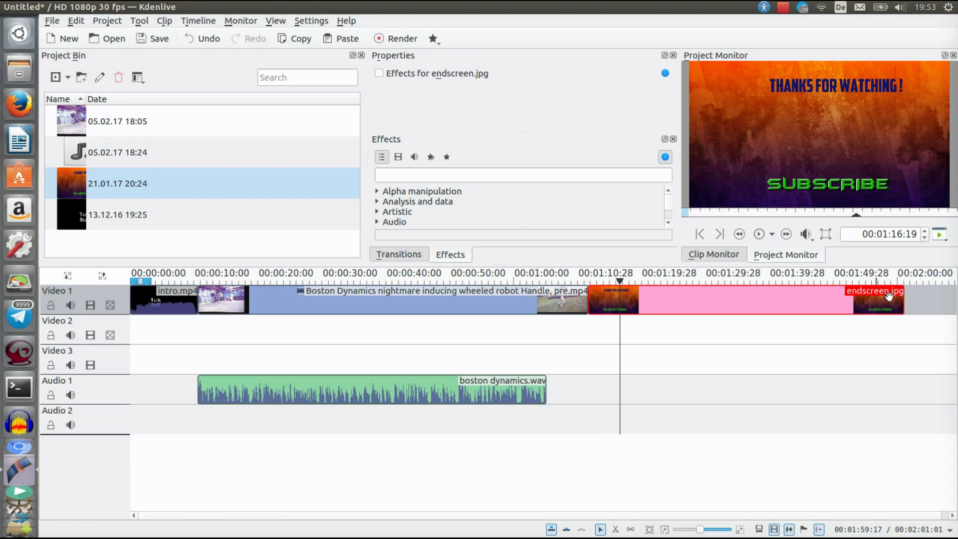
pyautogui.click(760, 235)
pyautogui.click(693, 279)
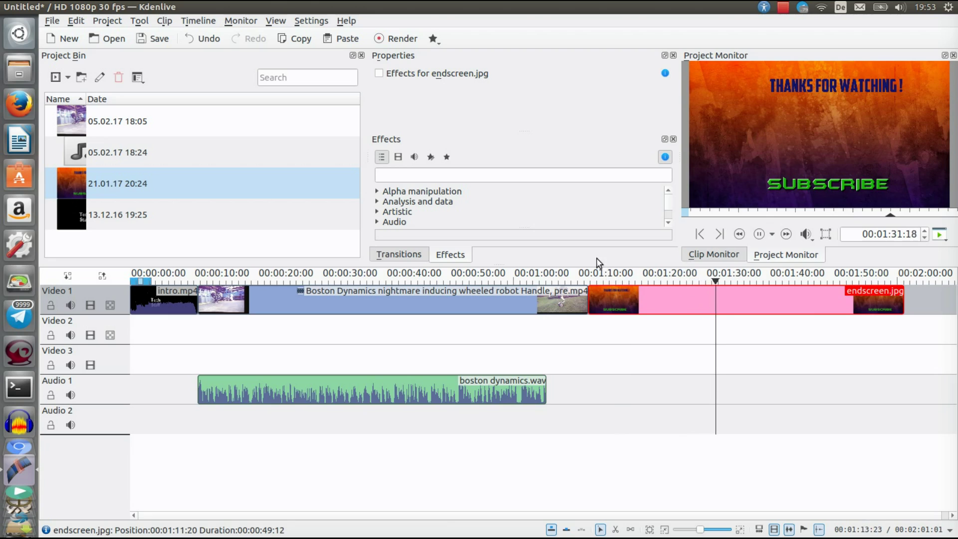
pyautogui.click(763, 239)
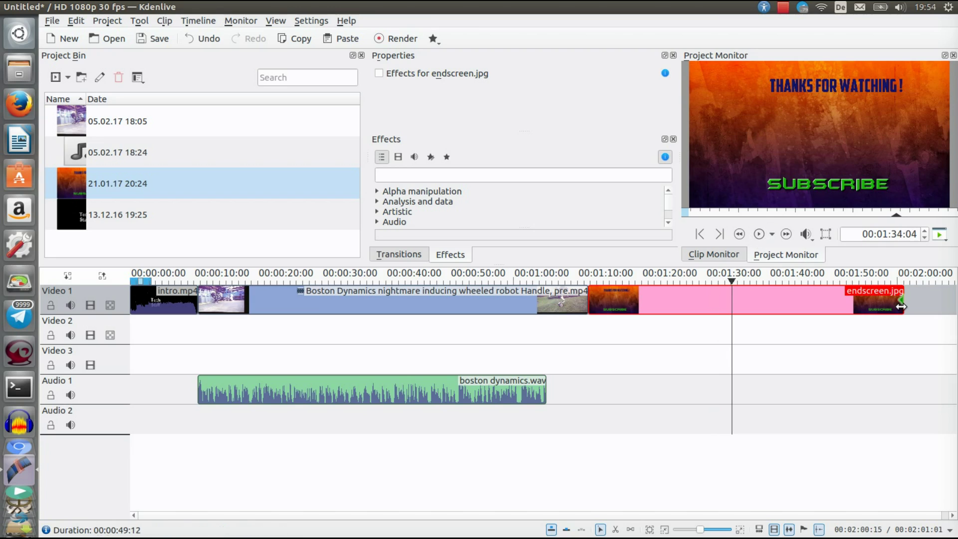
pyautogui.moveTo(901, 306); pyautogui.dragTo(706, 306)
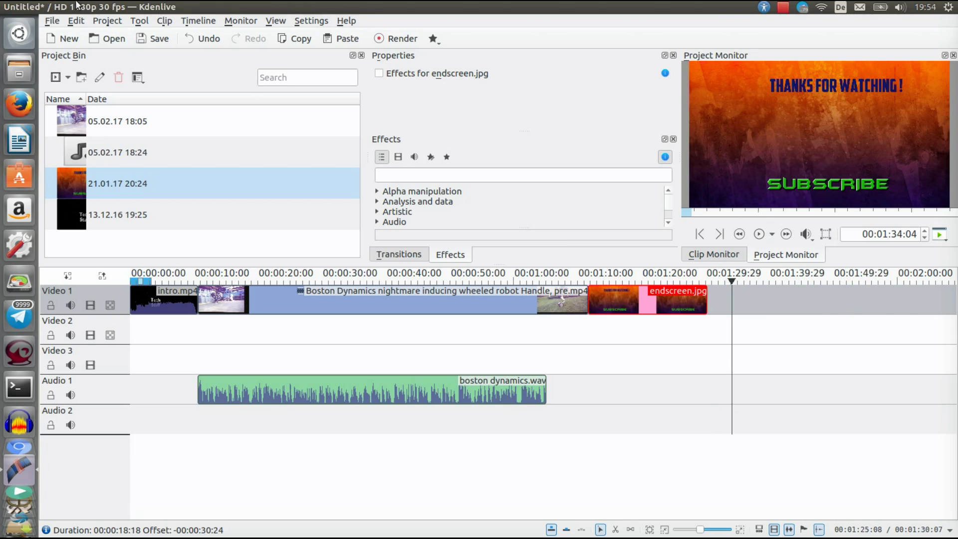
# Step: Import outro.wav from the Intro und anderes folder and place it on Video 2, aligned with the start of endscreen.jpg
pyautogui.click(106, 20)
pyautogui.click(104, 31)
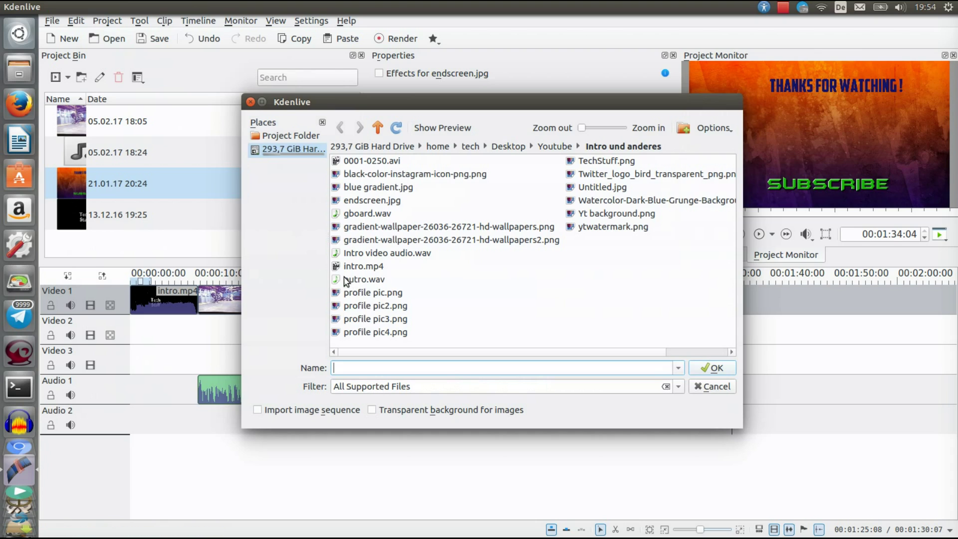
pyautogui.doubleClick(345, 281)
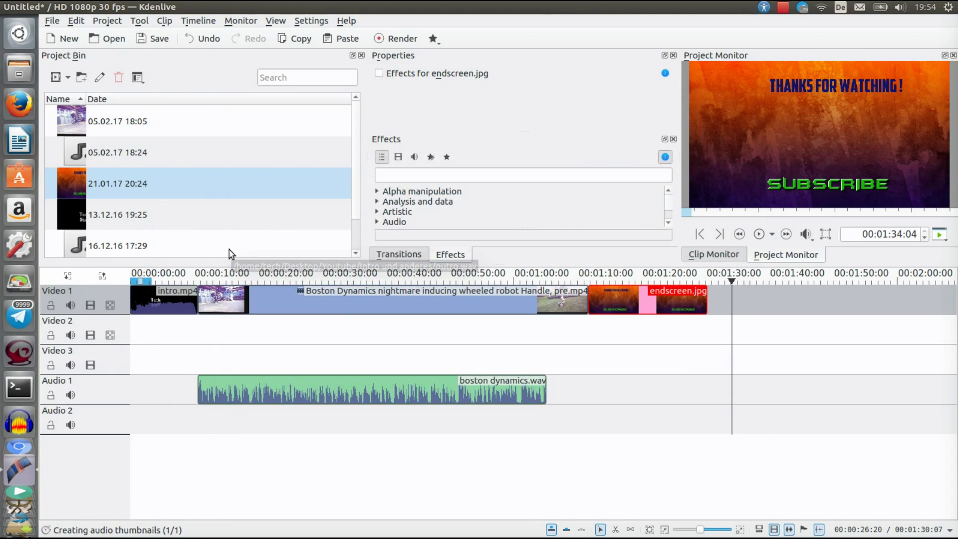
pyautogui.click(355, 210)
pyautogui.scroll(-1, 357, 226)
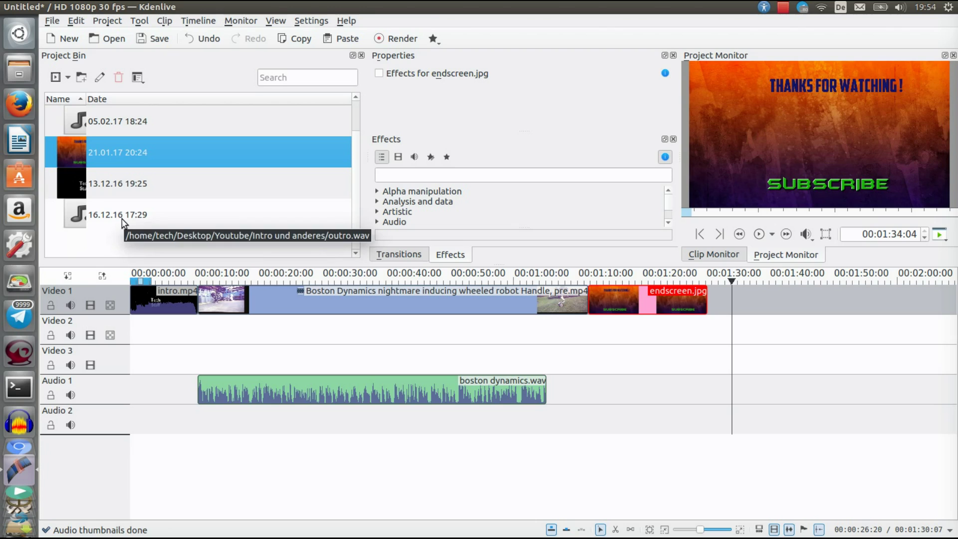
pyautogui.moveTo(122, 218); pyautogui.dragTo(590, 325)
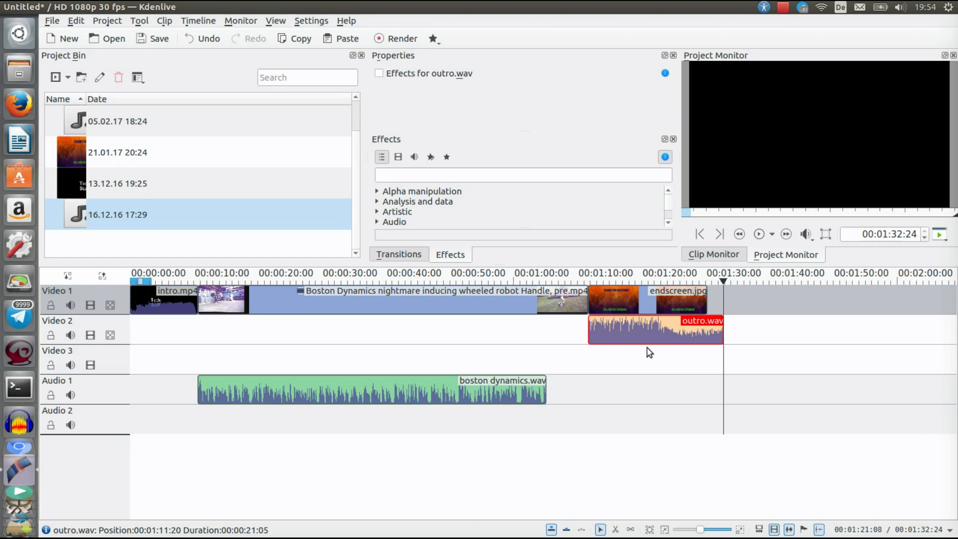
# Step: Play the transition into the end screen with its outro audio, starting from 00:01:09:22
pyautogui.click(576, 276)
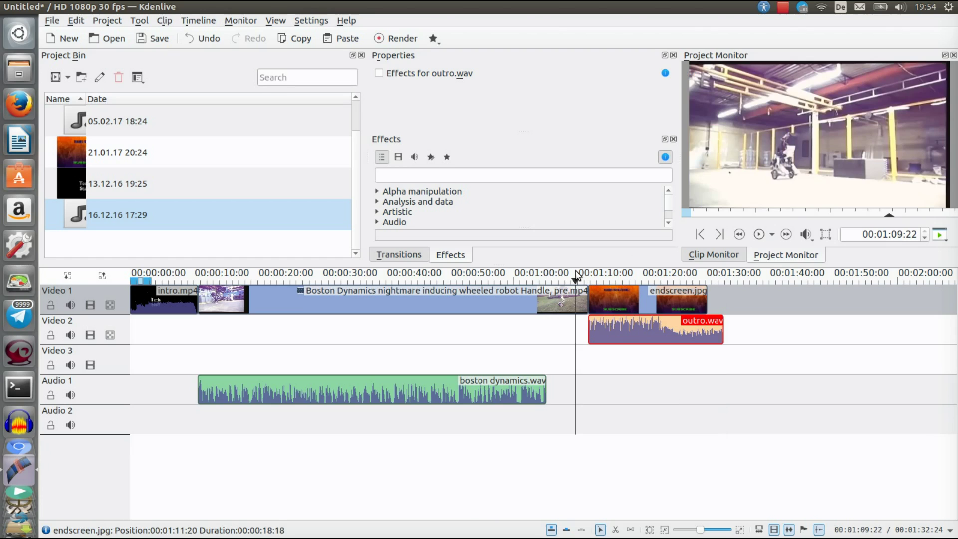
pyautogui.click(758, 234)
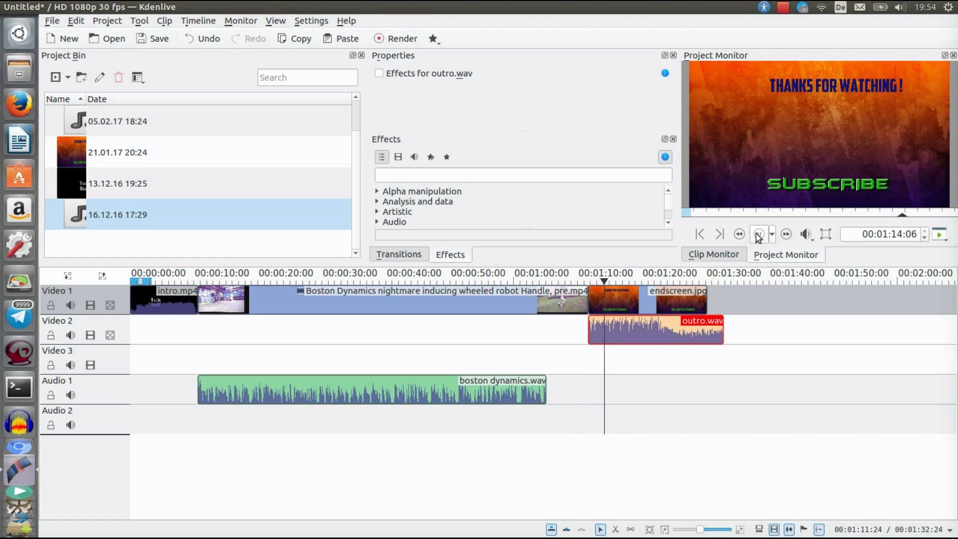
pyautogui.click(758, 235)
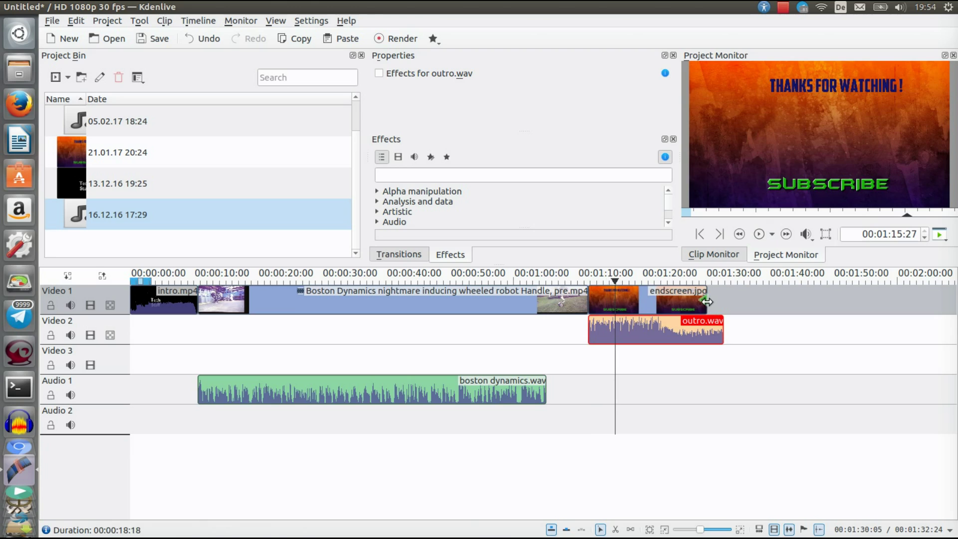
# Step: Shift outro.wav on Video 2 to start shortly after the end screen appears, and extend endscreen.jpg to 00:00:24:24 so both end together
pyautogui.moveTo(707, 301); pyautogui.dragTo(754, 299)
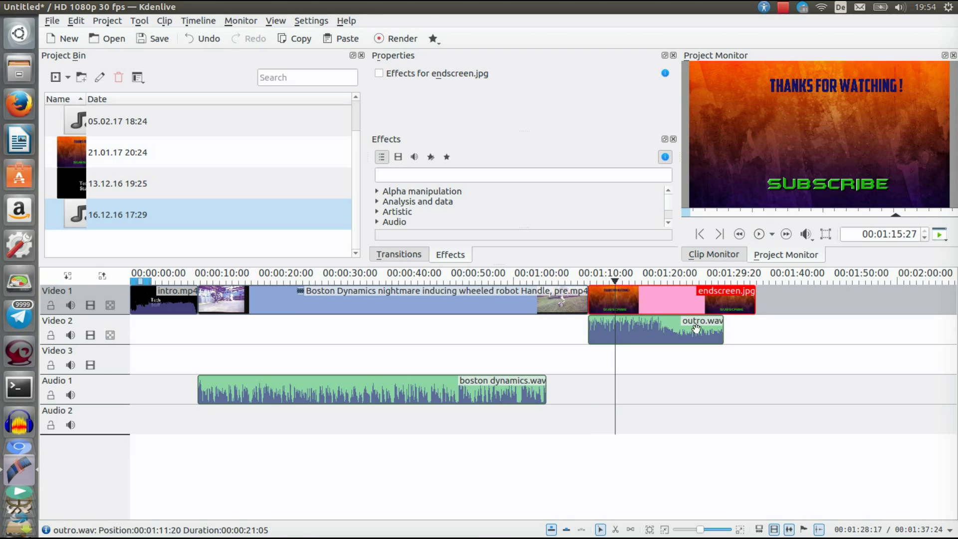
pyautogui.click(697, 328)
pyautogui.moveTo(702, 326); pyautogui.dragTo(720, 333)
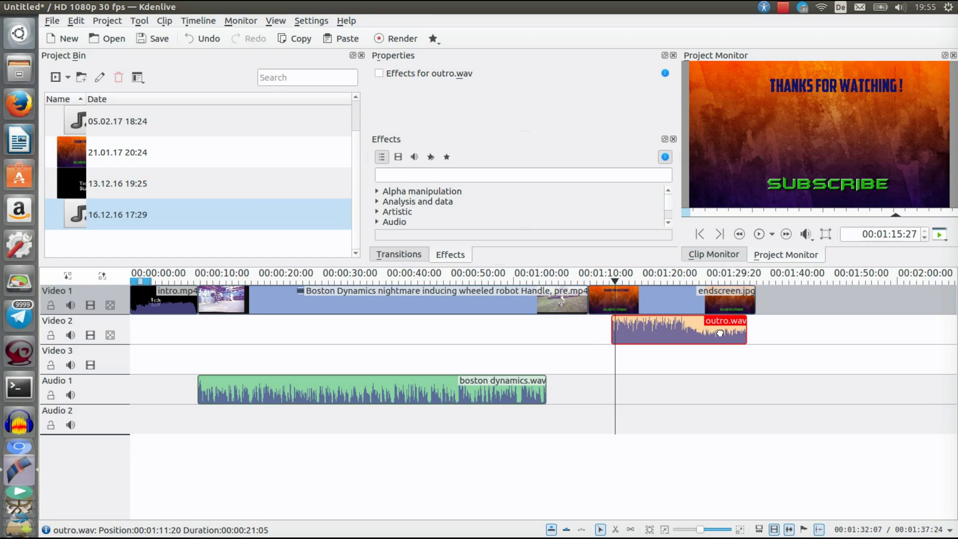
pyautogui.click(756, 302)
pyautogui.moveTo(756, 302); pyautogui.dragTo(747, 300)
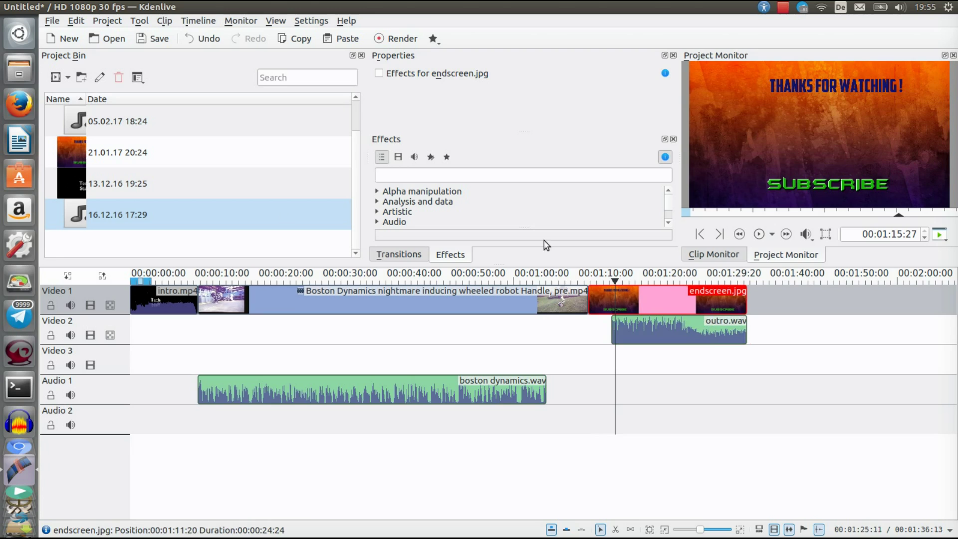
# Step: Save the project under the name test in the kdenlive folder
pyautogui.click(50, 23)
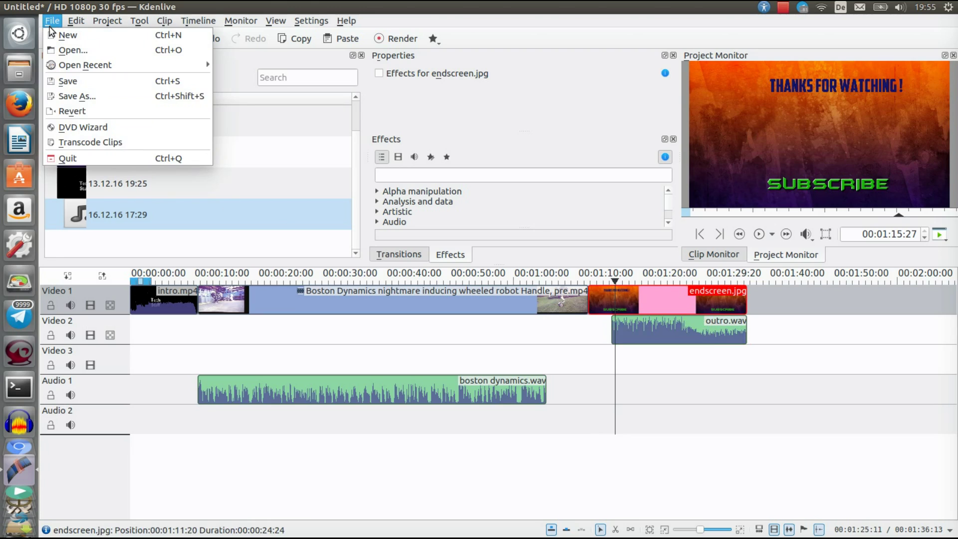
pyautogui.click(75, 95)
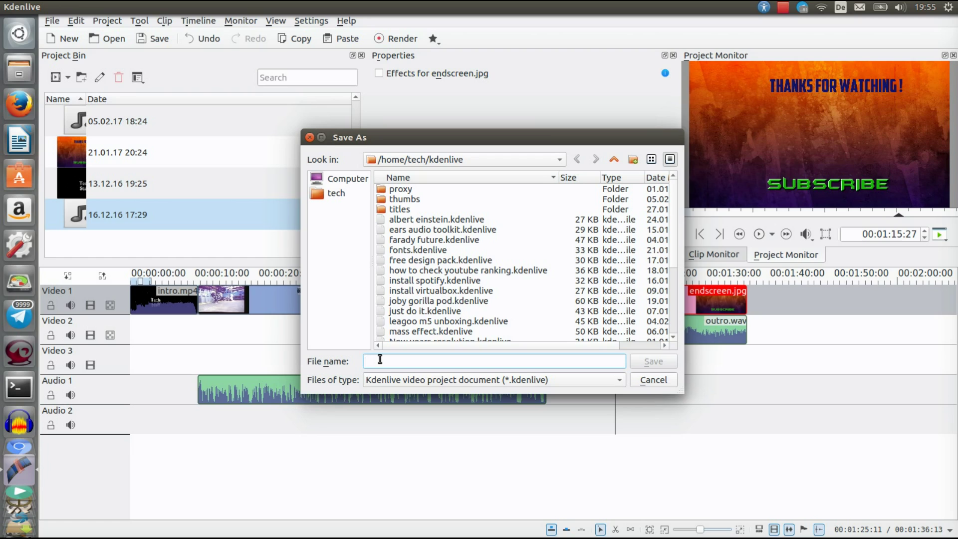
pyautogui.write('test')
pyautogui.click(633, 364)
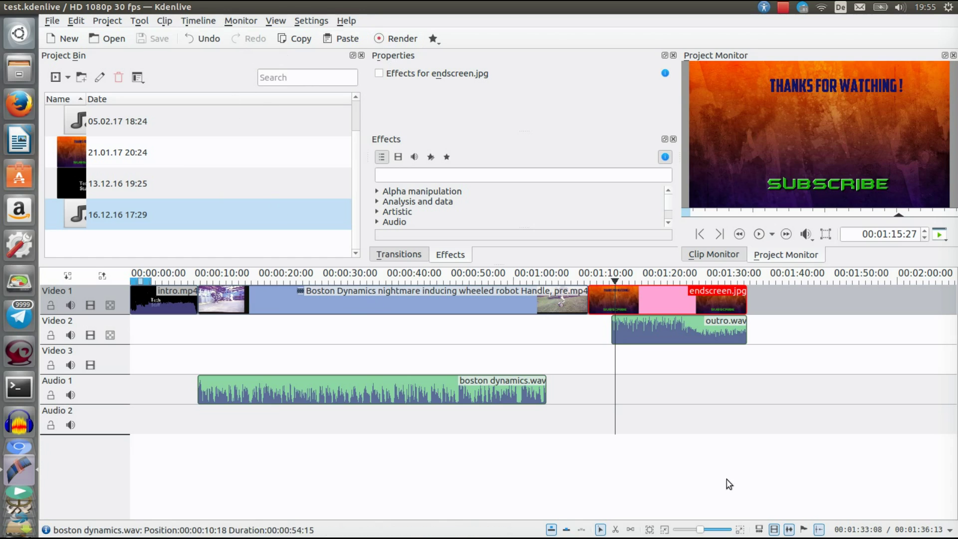
# Step: In the render settings, name the output file boston dynamics.mp4 and set the video quality to 18
pyautogui.click(398, 40)
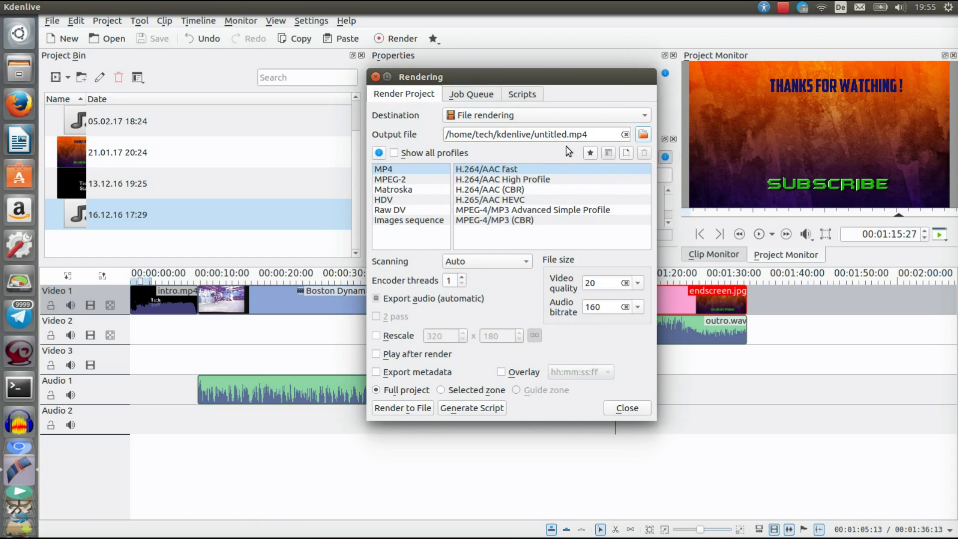
pyautogui.click(565, 136)
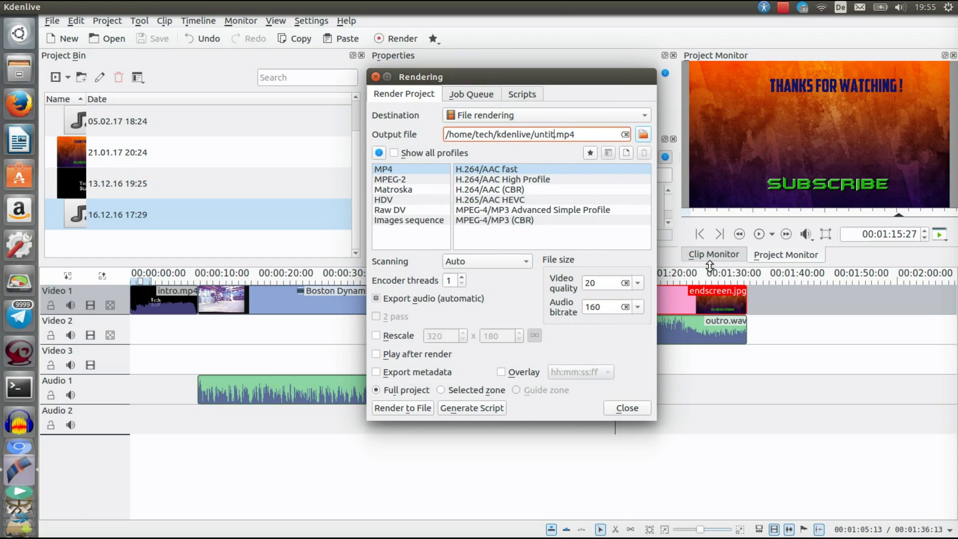
pyautogui.press('BackSpace')
pyautogui.press('BackSpace')
pyautogui.press('BackSpace')
pyautogui.write('boston dynamics')
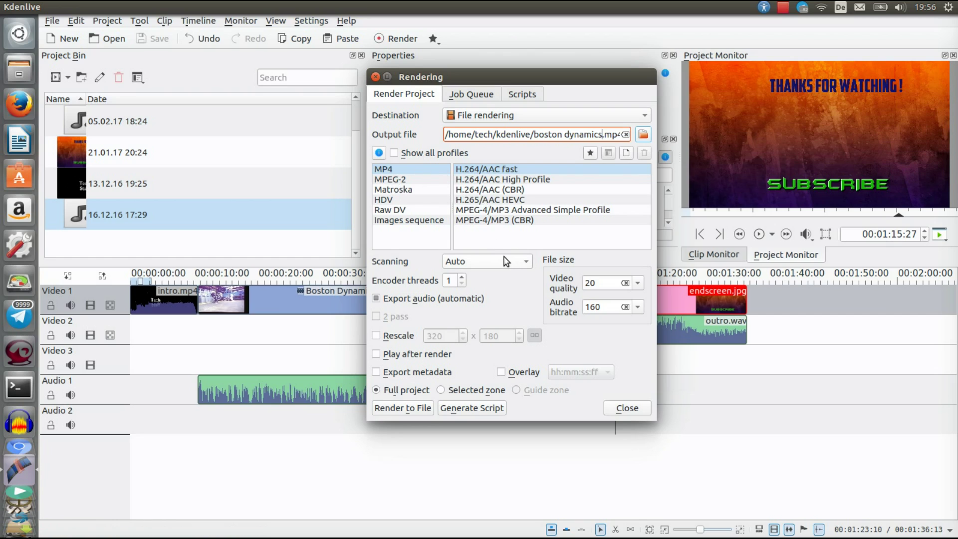
pyautogui.click(638, 284)
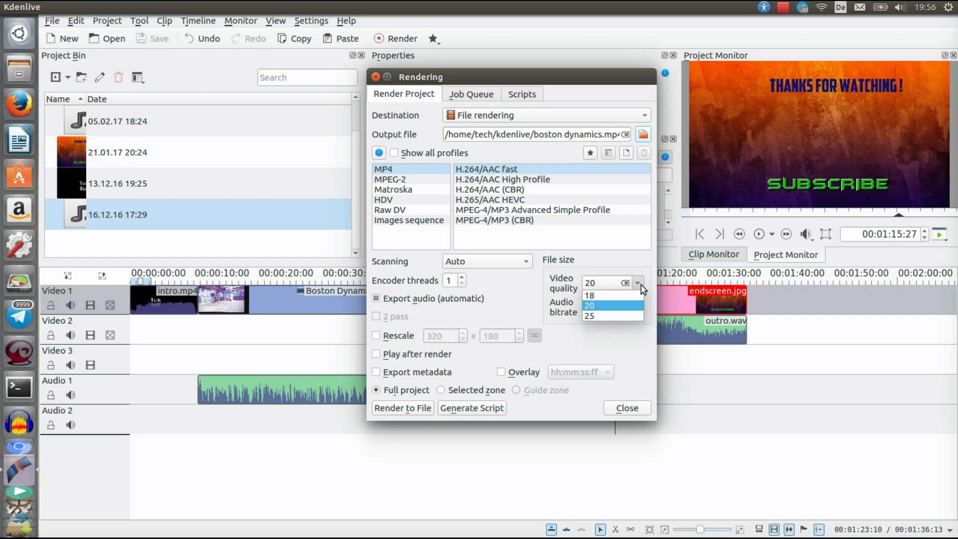
pyautogui.click(625, 295)
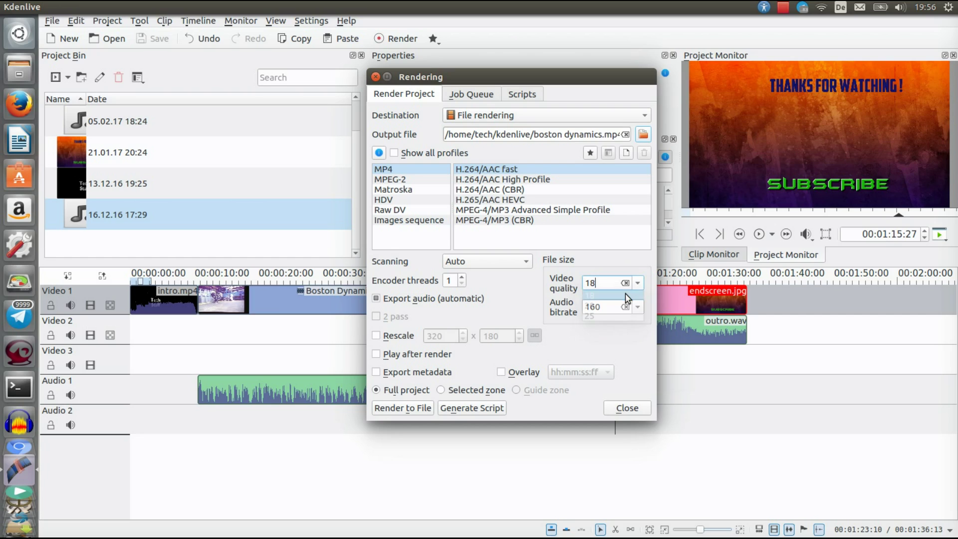
# Step: Set the audio bitrate to 192 and choose the full project as the render range
pyautogui.click(640, 306)
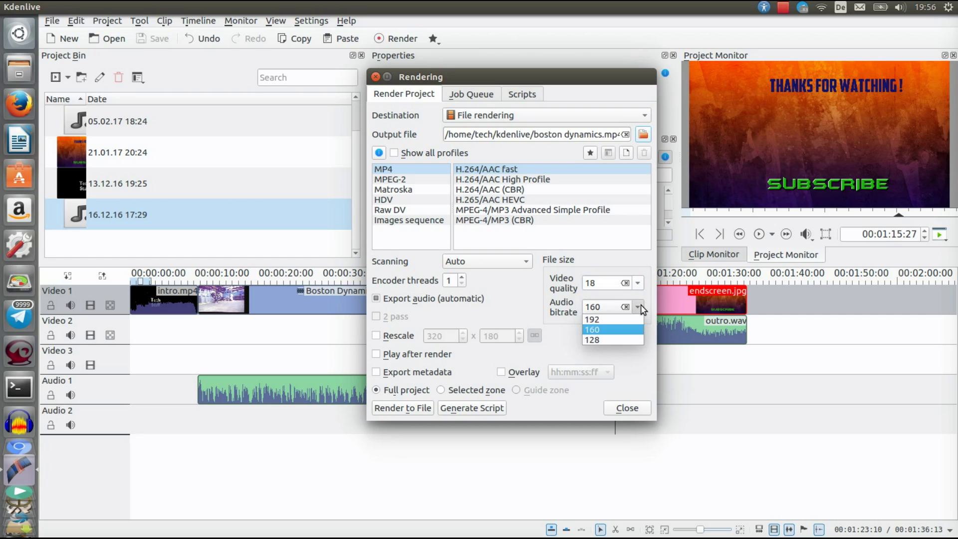
pyautogui.click(634, 318)
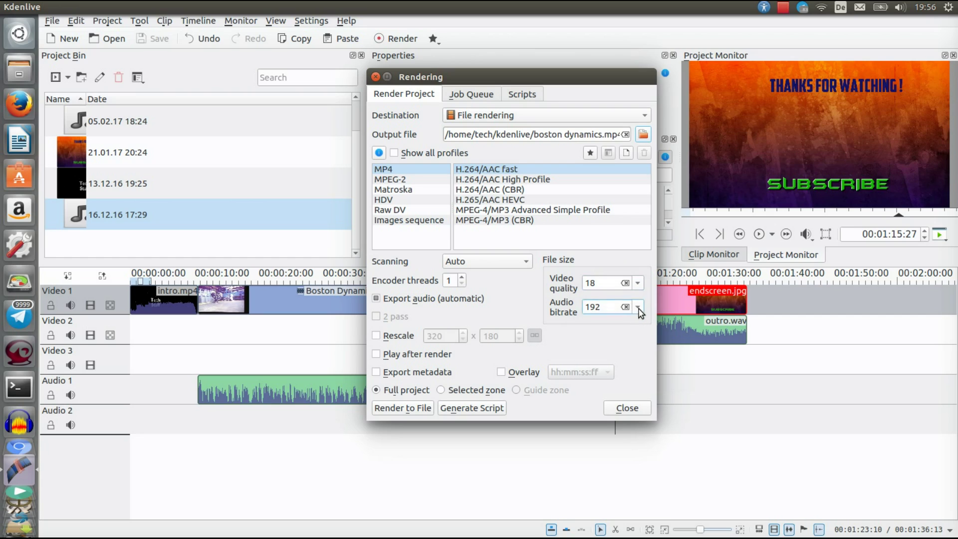
pyautogui.click(639, 308)
pyautogui.click(638, 307)
pyautogui.click(638, 288)
pyautogui.click(638, 288)
pyautogui.click(441, 392)
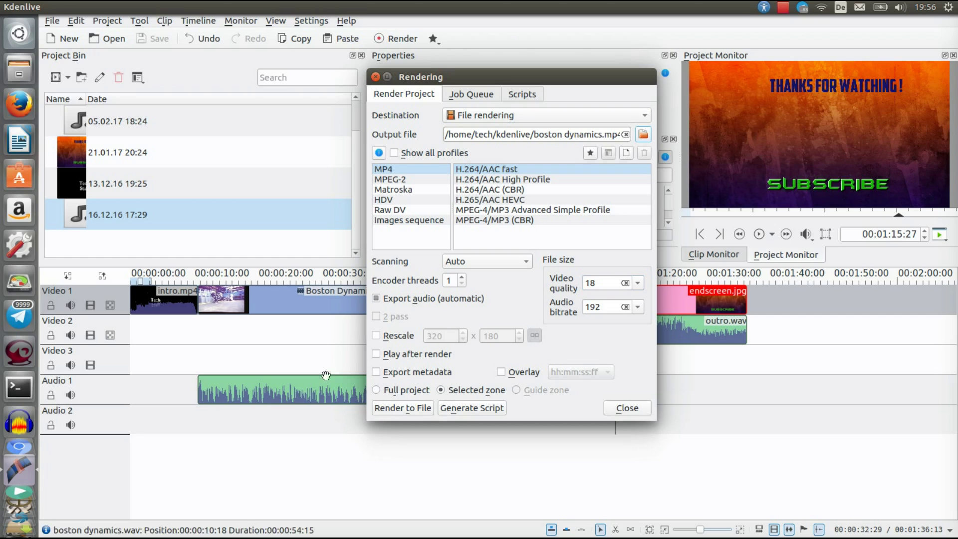
pyautogui.click(377, 390)
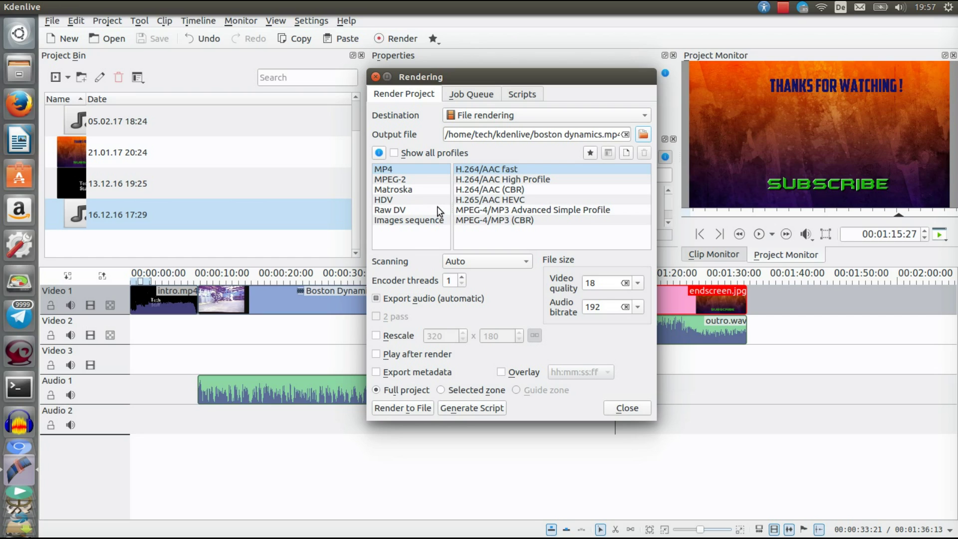
# Step: Check the render job queue and try the option to shut down the computer after renderings, ending back in the project render settings
pyautogui.click(454, 95)
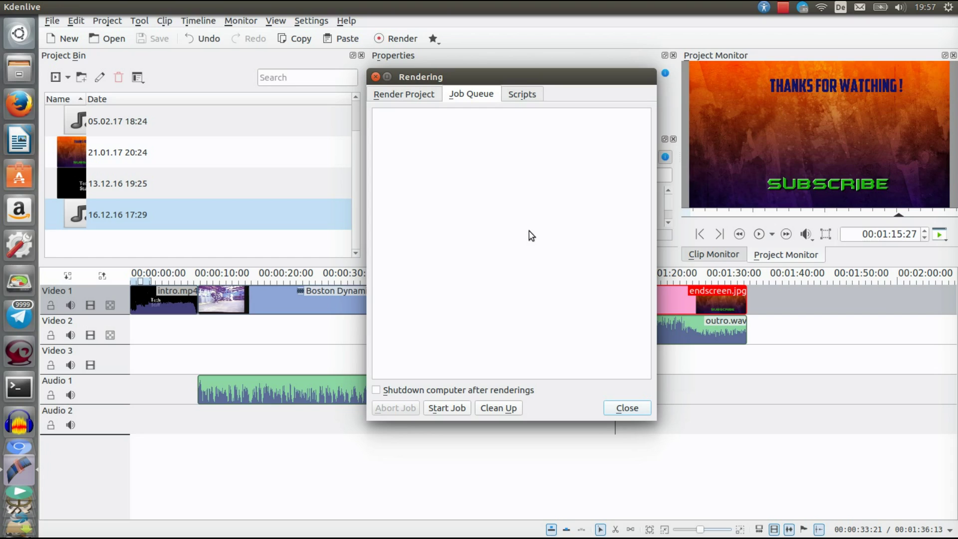
pyautogui.click(377, 390)
pyautogui.click(376, 390)
pyautogui.click(376, 390)
pyautogui.click(377, 390)
pyautogui.click(418, 93)
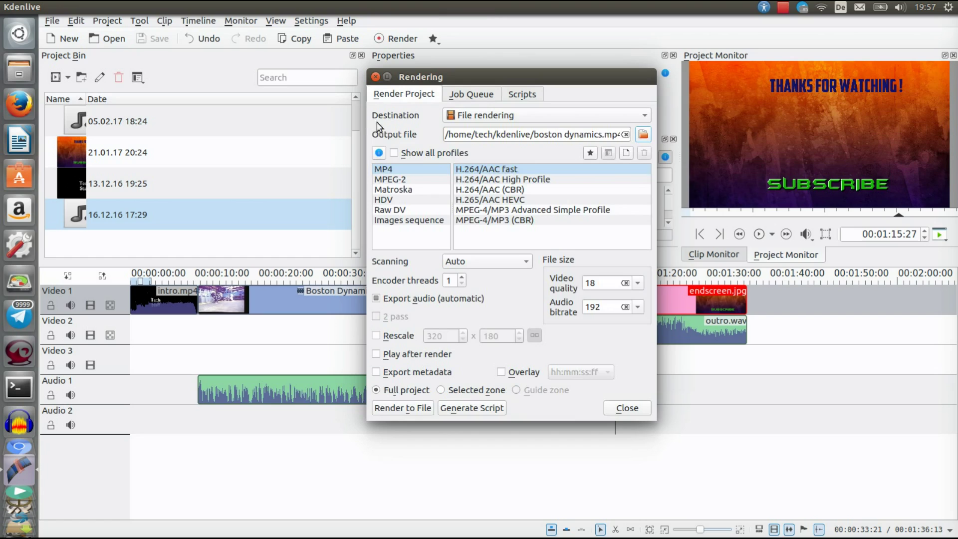